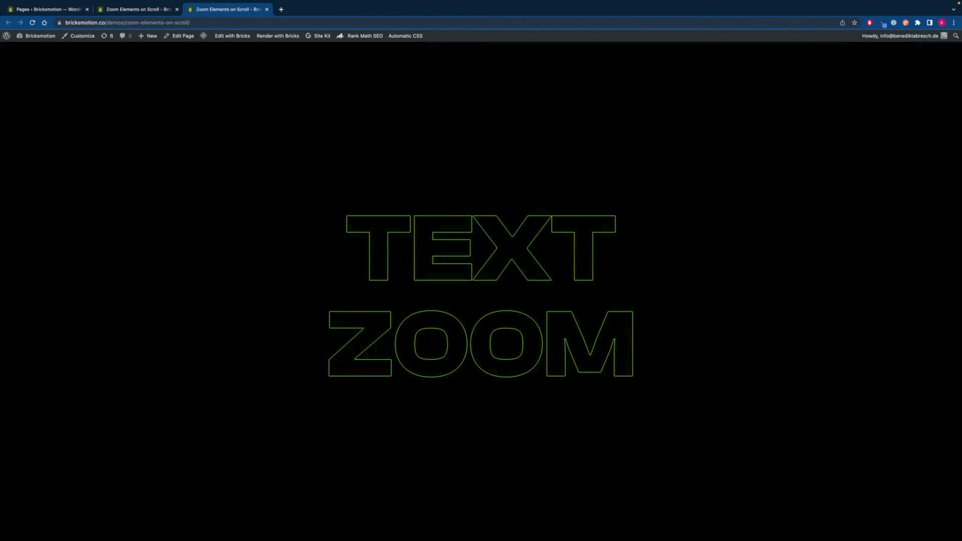
Scroll the live demo page to watch the TEXT ZOOM and FOCUS zoom effects play
scroll(481, 300, down, 10)
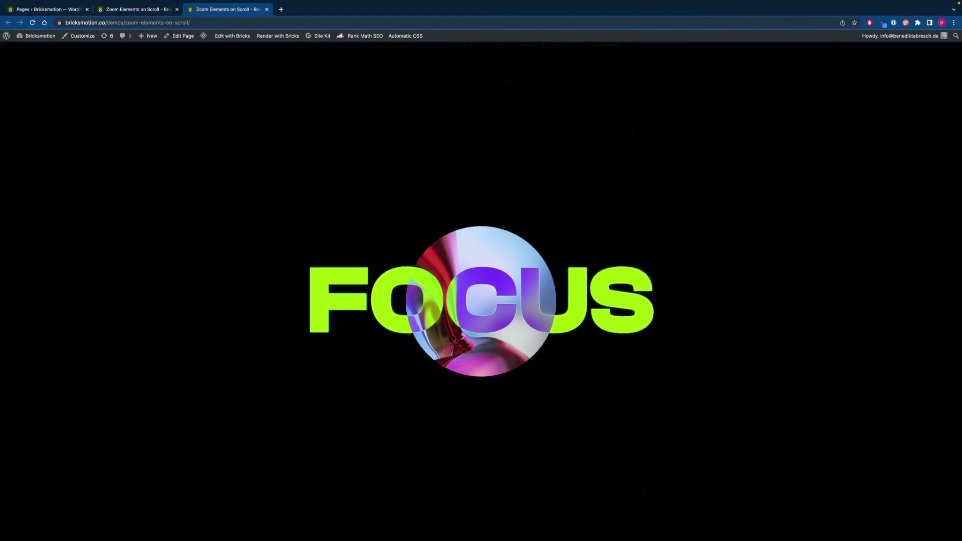
scroll(481, 300, down, 10)
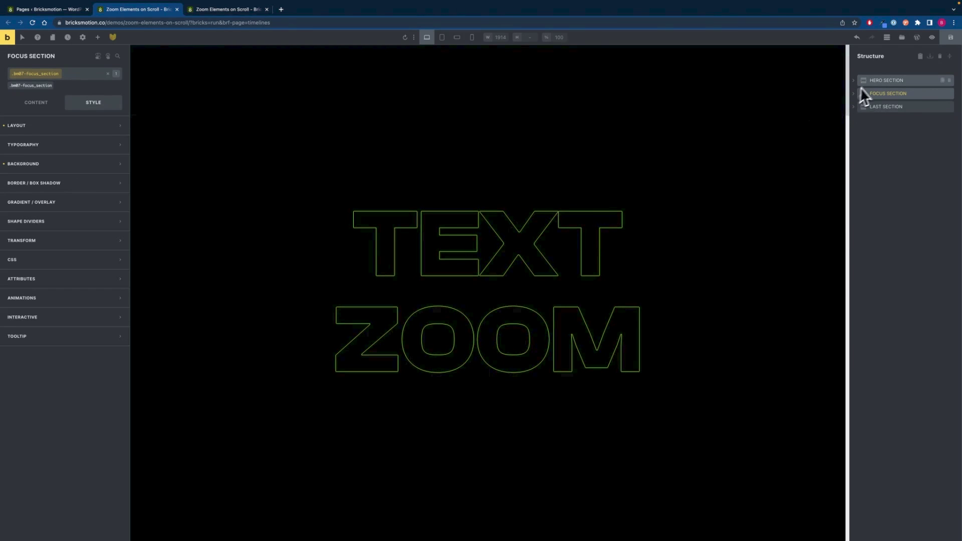
click(877, 81)
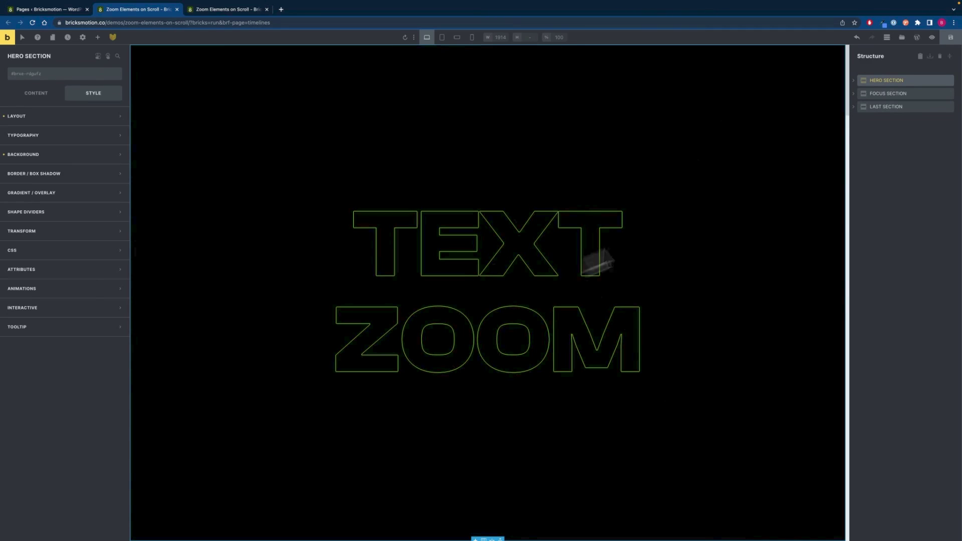
click(877, 96)
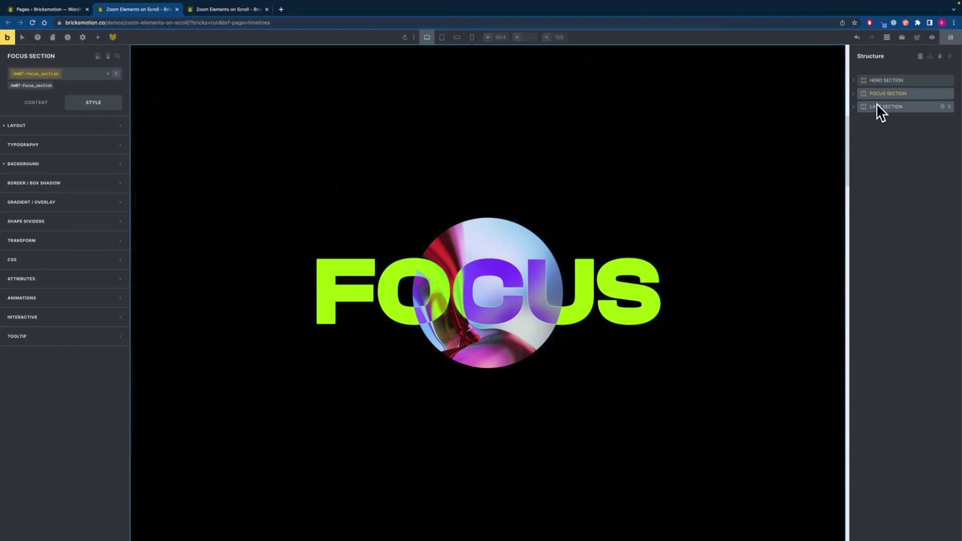
click(876, 106)
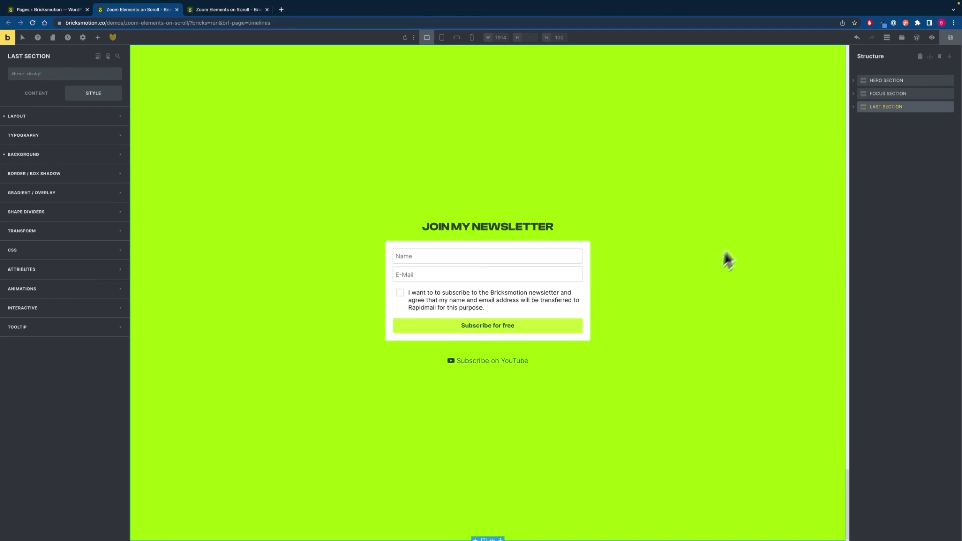
click(878, 95)
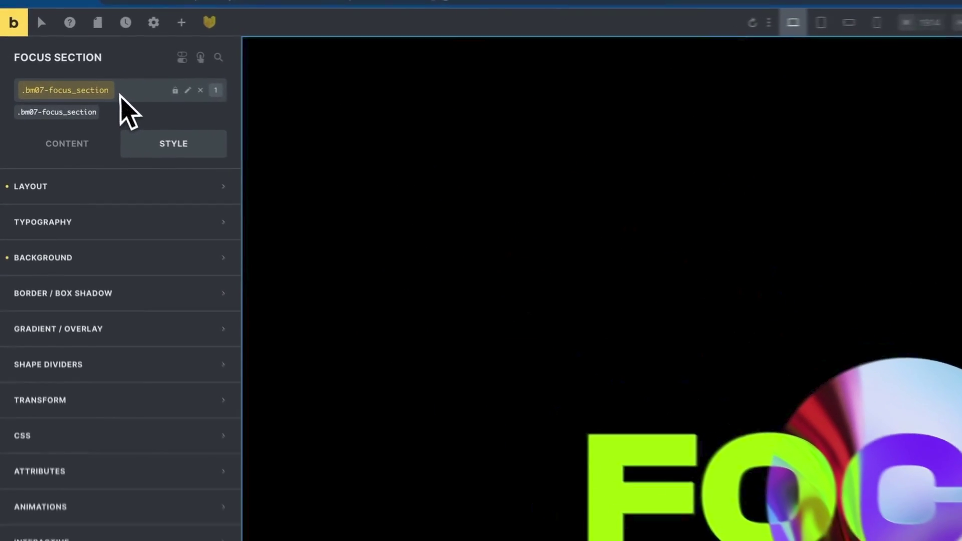
Review the Focus section's 500vh height and hidden overflow, then its #000000 background
click(94, 185)
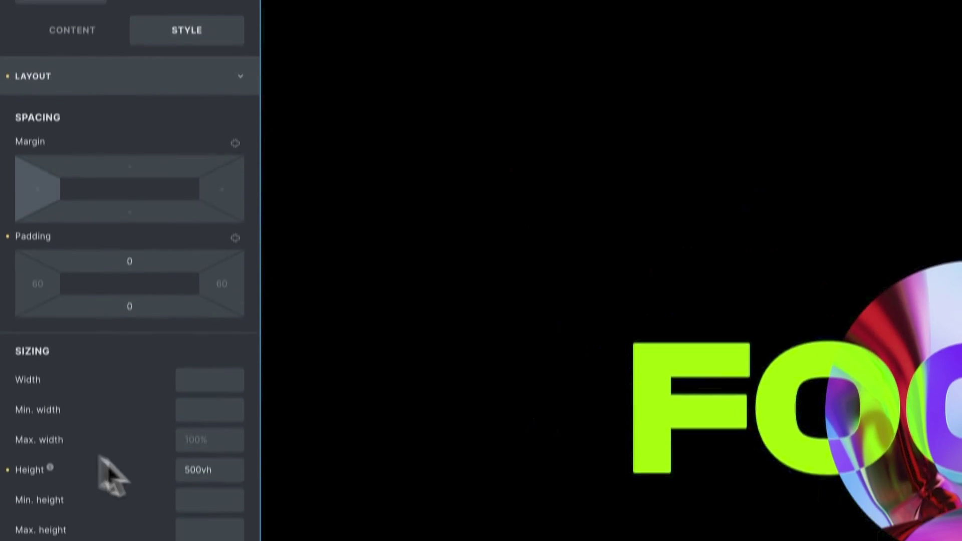
drag(215, 445, 154, 443)
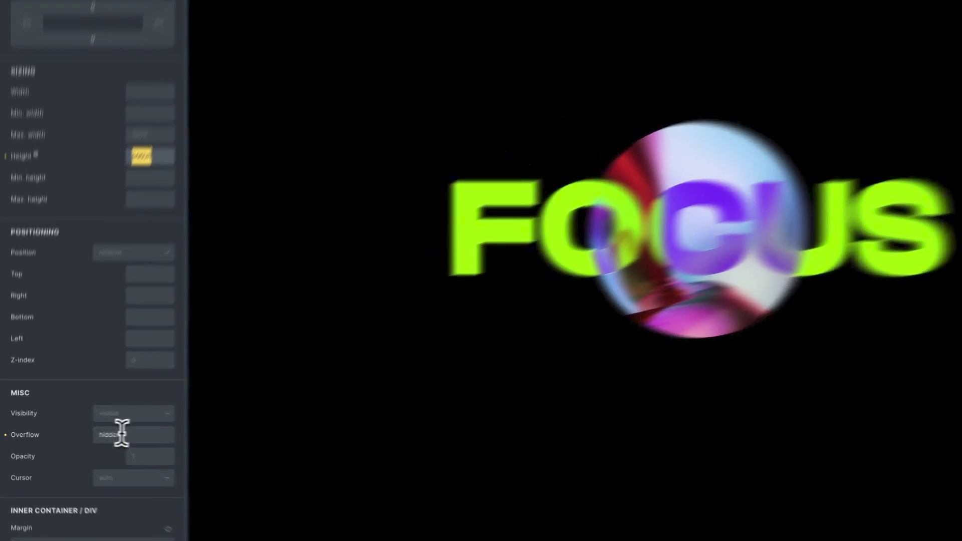
double_click(81, 441)
scroll(140, 258, up, 3)
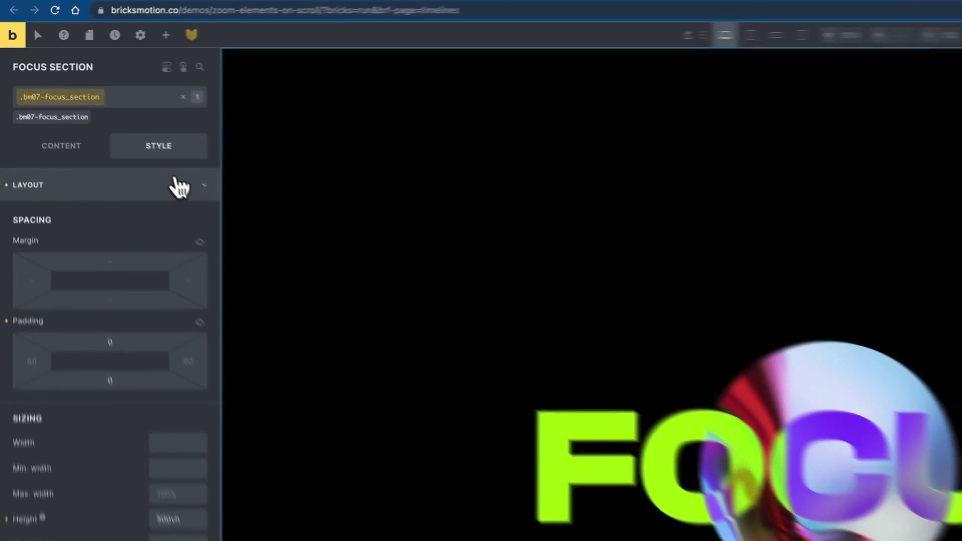
click(102, 124)
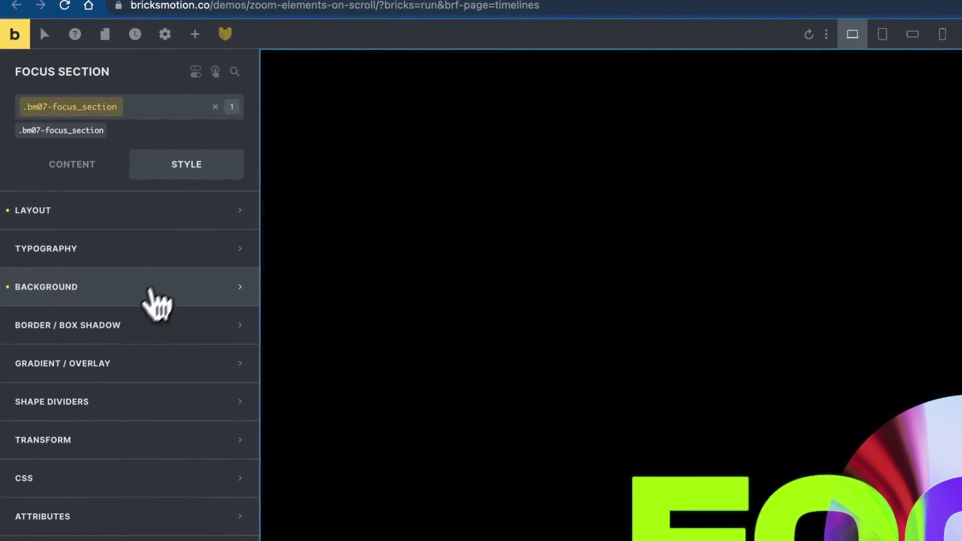
click(134, 290)
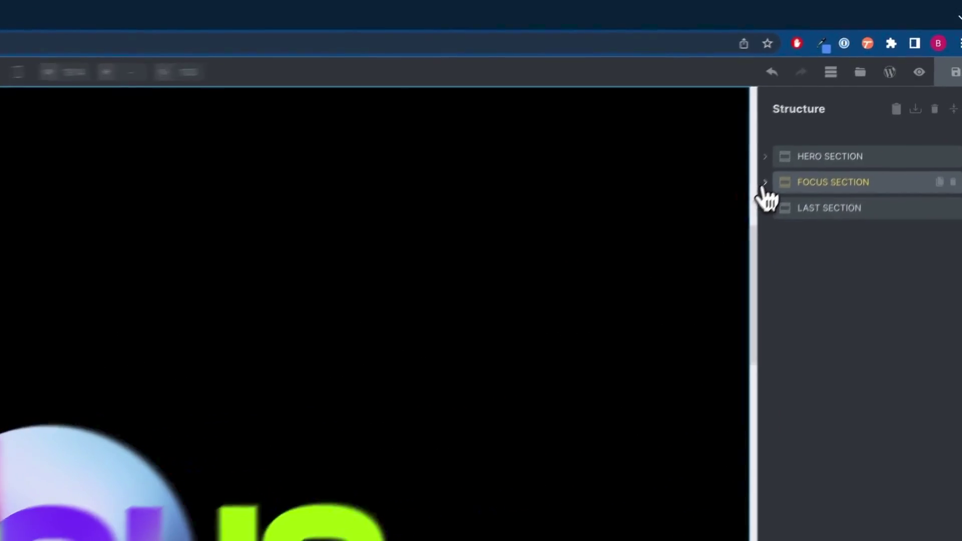
Inspect the Focus section's Container content, then select the FOCUS WRAPPER with its centered flex layout
click(761, 183)
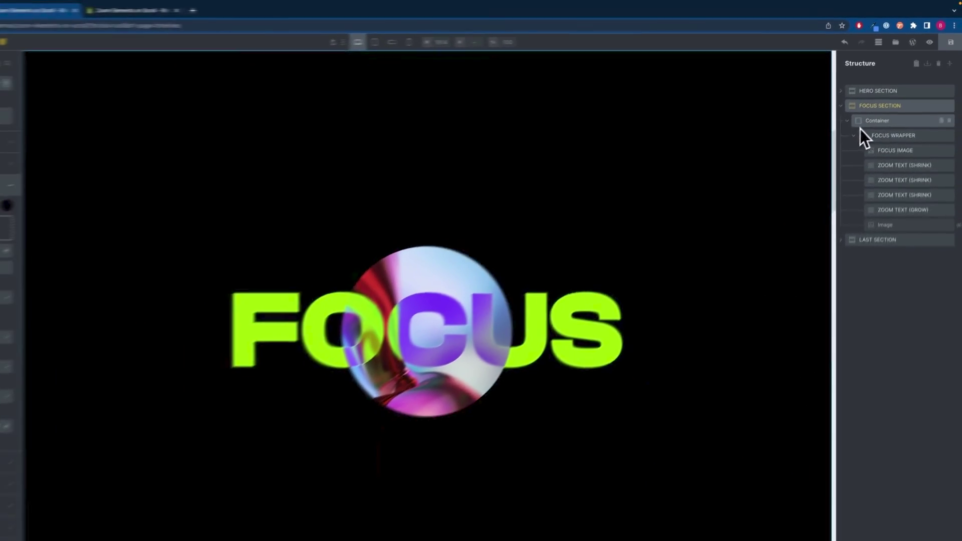
click(862, 125)
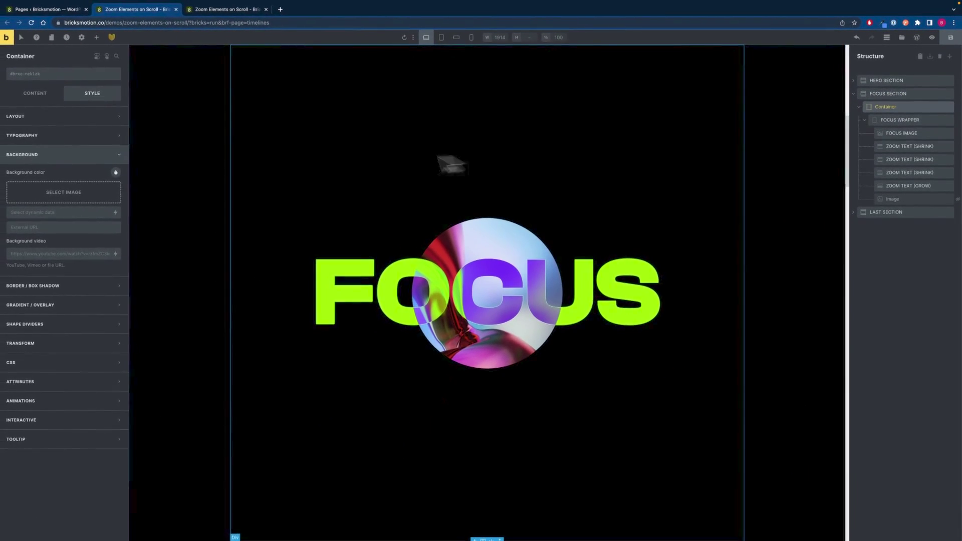
click(39, 105)
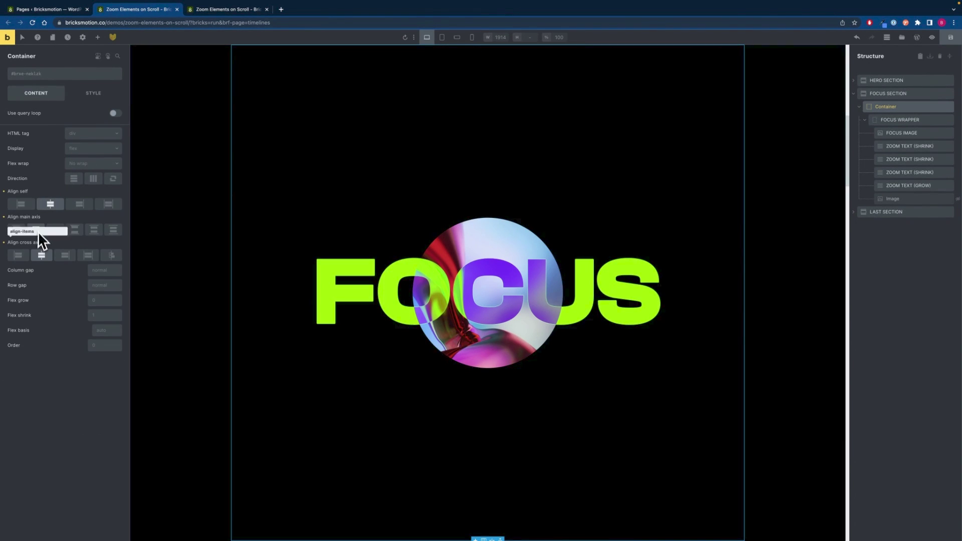
click(901, 120)
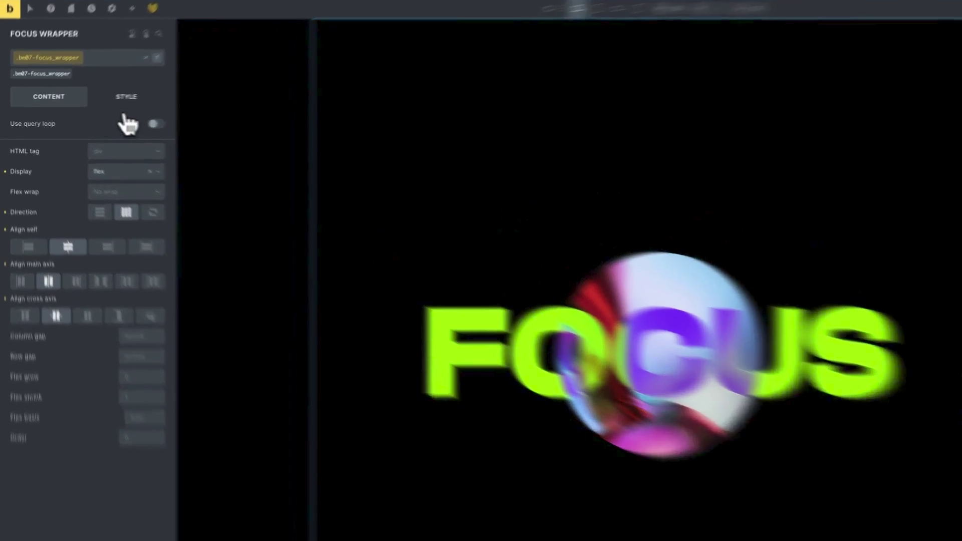
Check the FOCUS WRAPPER's 100% width, 100vh height and relative position, then select FOCUS IMAGE
click(93, 102)
click(44, 129)
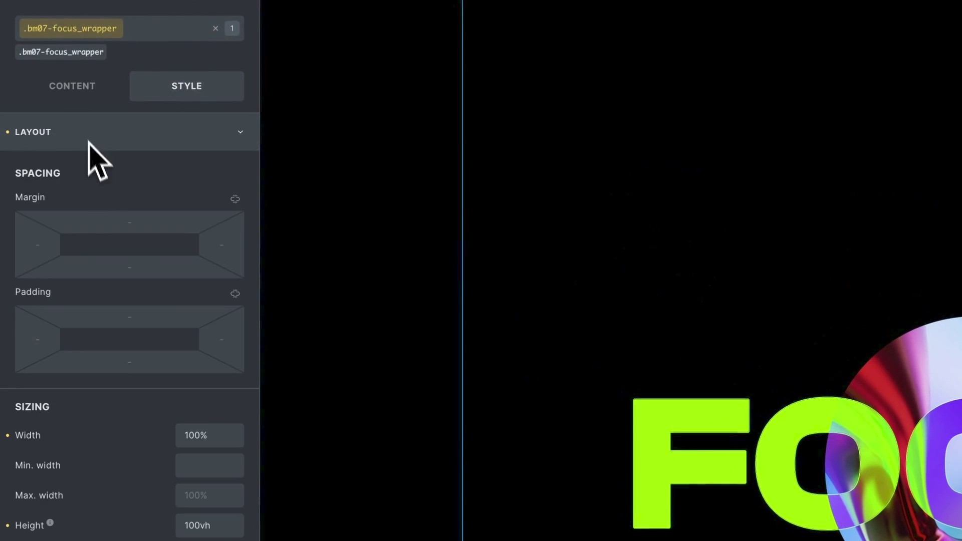
drag(217, 437, 171, 456)
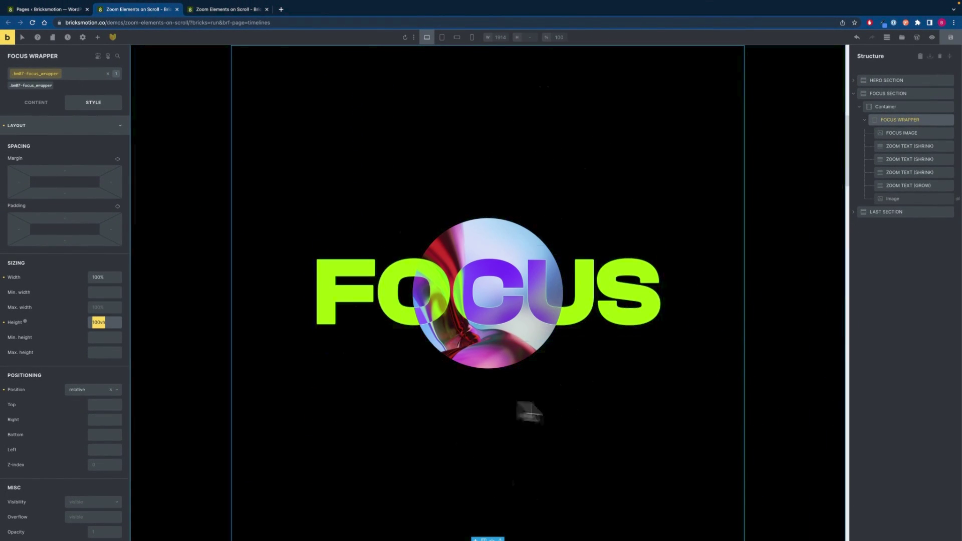
scroll(60, 393, down, 2)
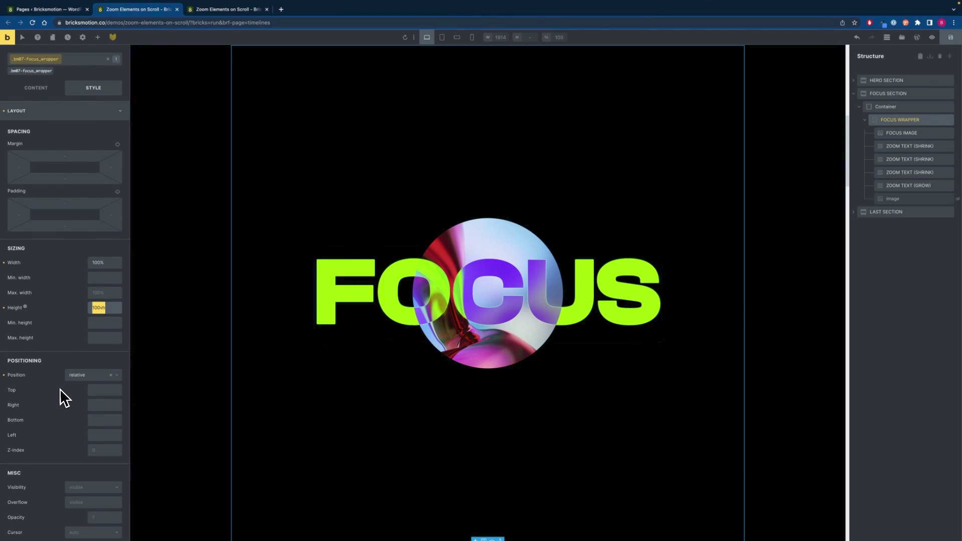
scroll(35, 378, down, 10)
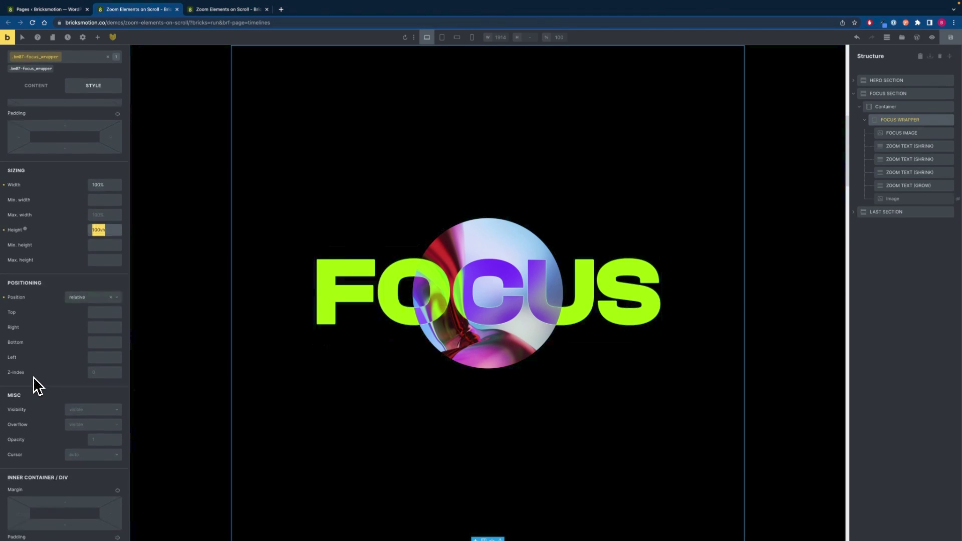
scroll(33, 377, up, 10)
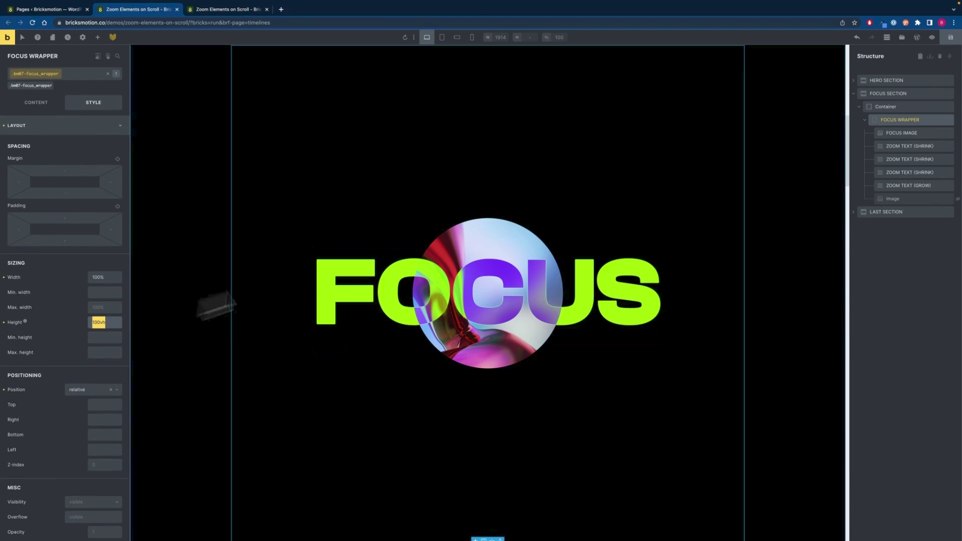
click(901, 133)
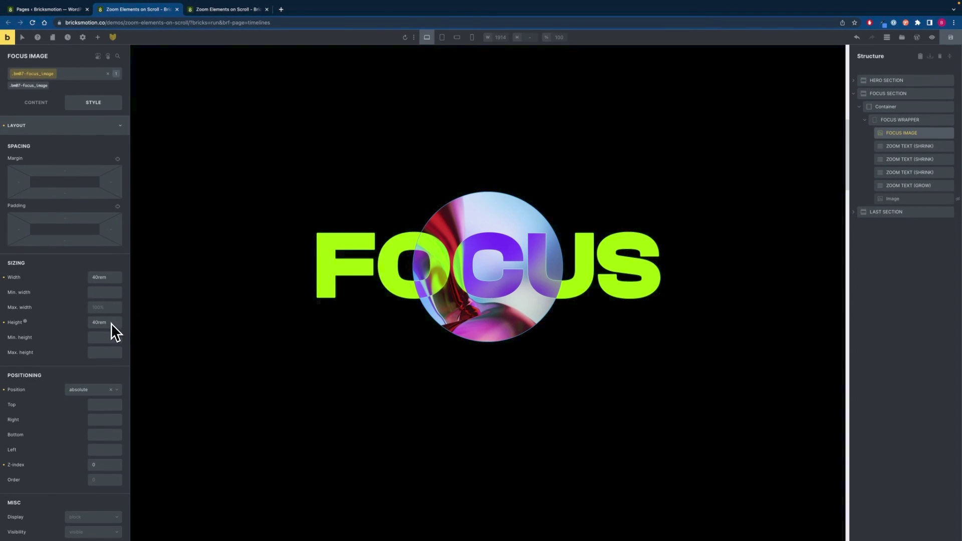
Review the focus image's z-index 0 layout and its border and box shadow settings
scroll(86, 341, down, 1)
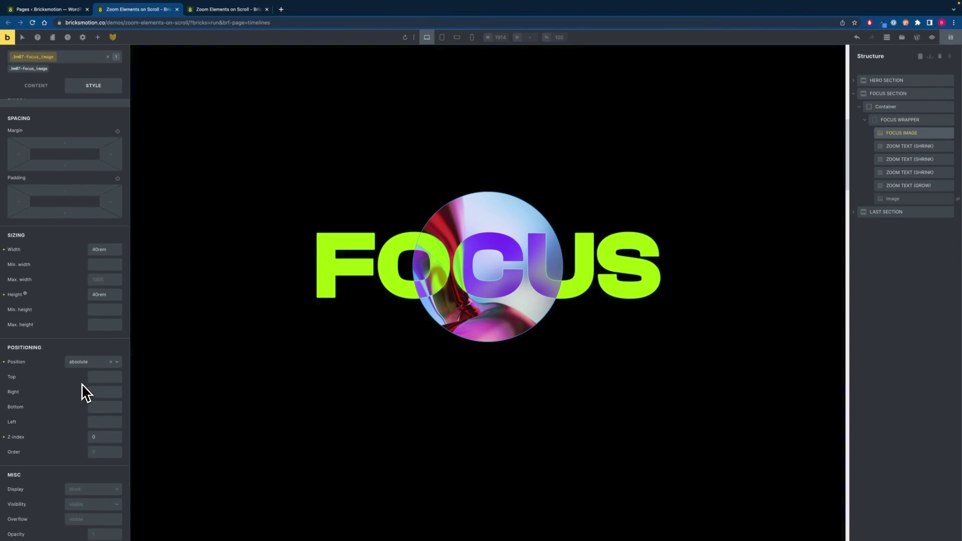
click(103, 455)
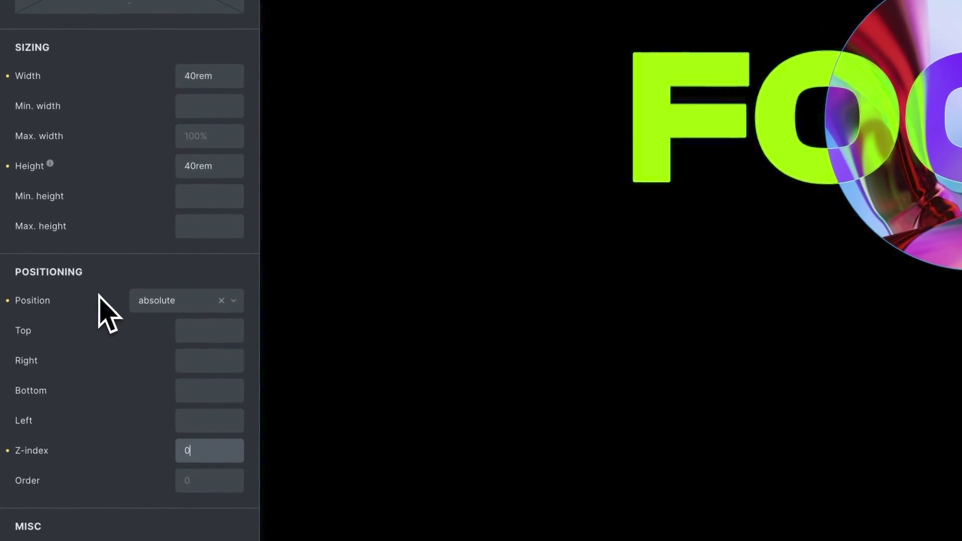
scroll(108, 303, down, 3)
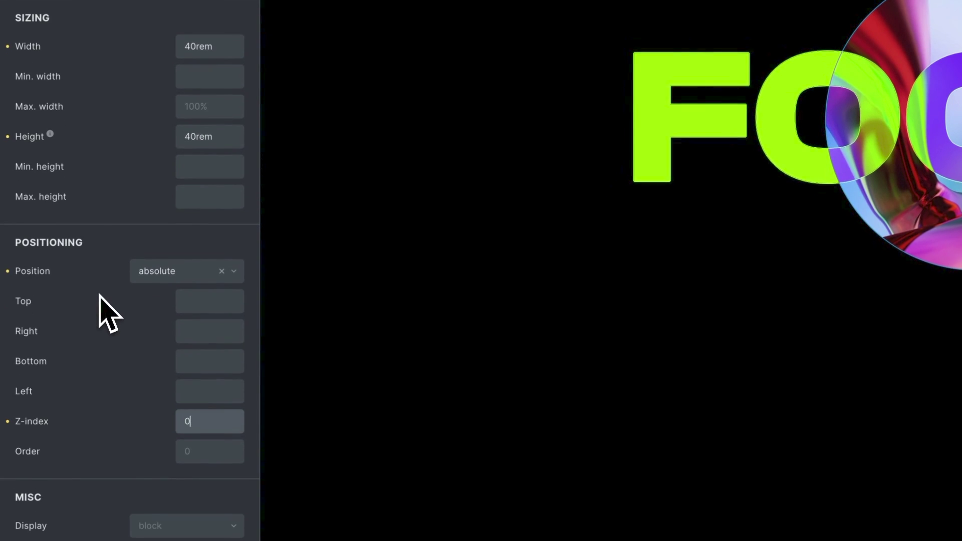
scroll(103, 200, up, 6)
click(92, 118)
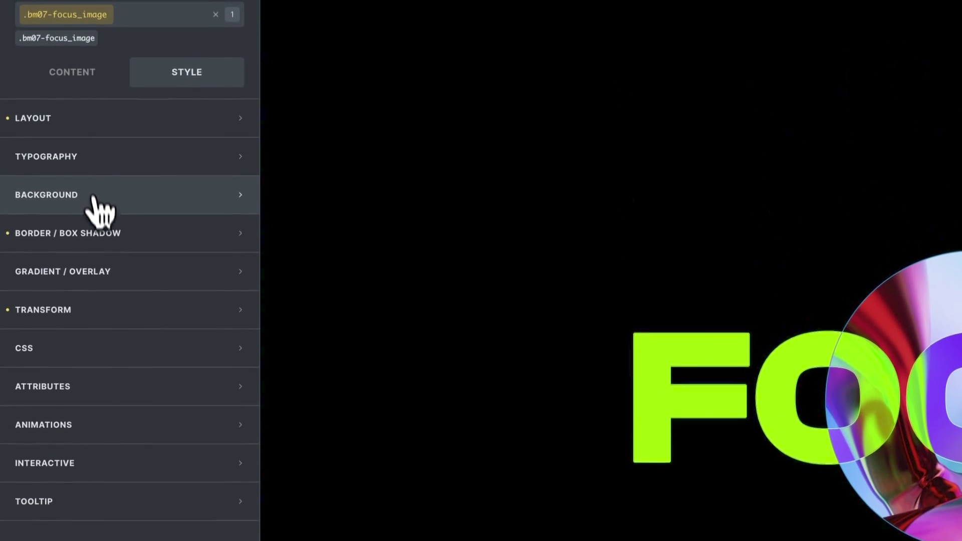
click(100, 232)
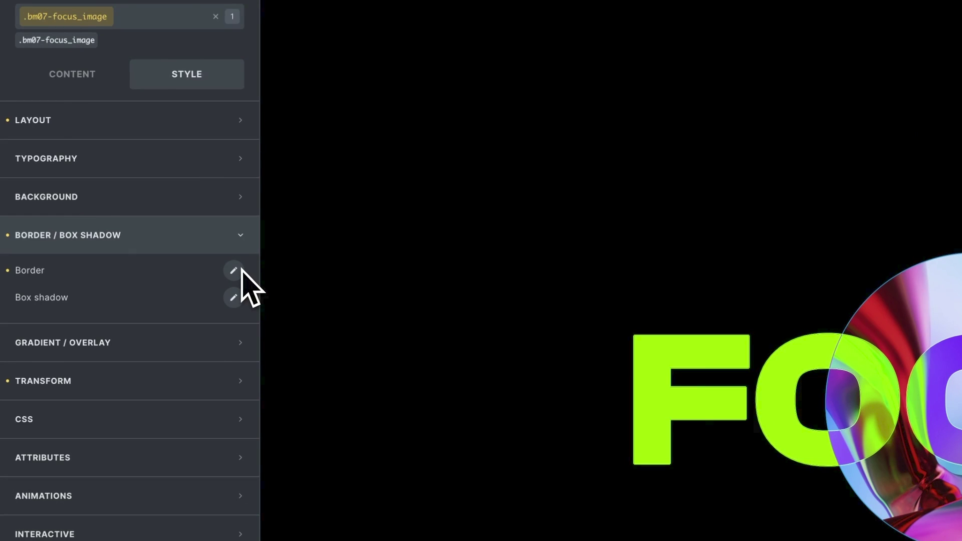
Check the image's center center transform origin and its Large image set to Cover fit
click(114, 380)
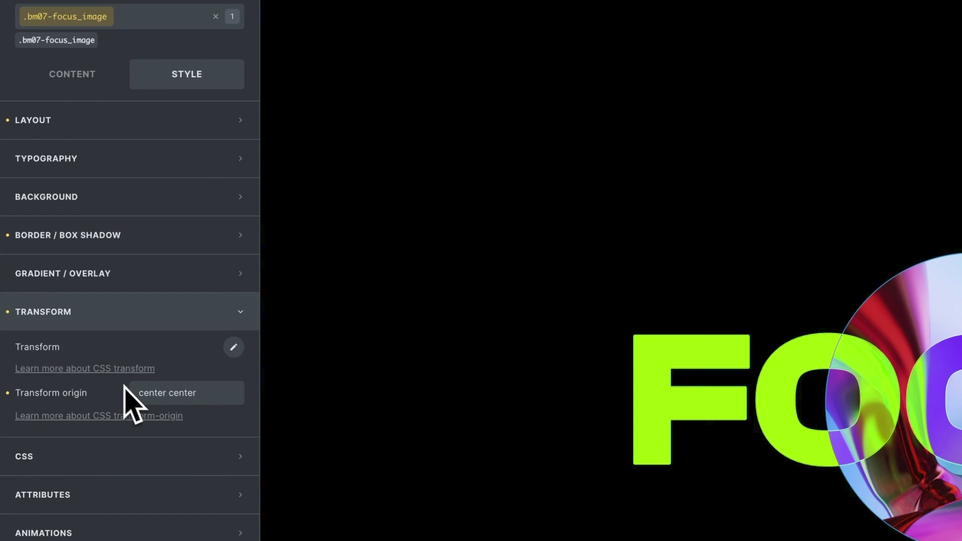
drag(199, 394, 117, 396)
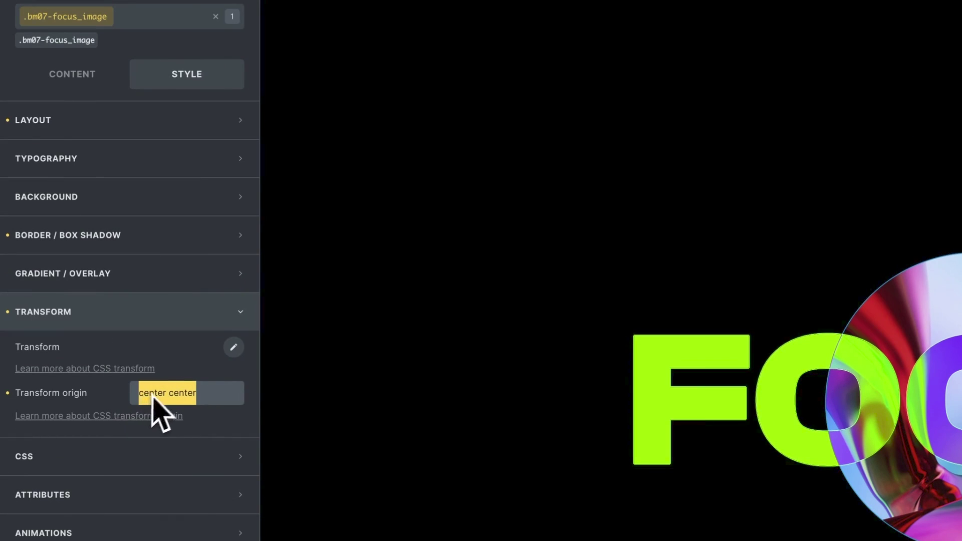
click(98, 84)
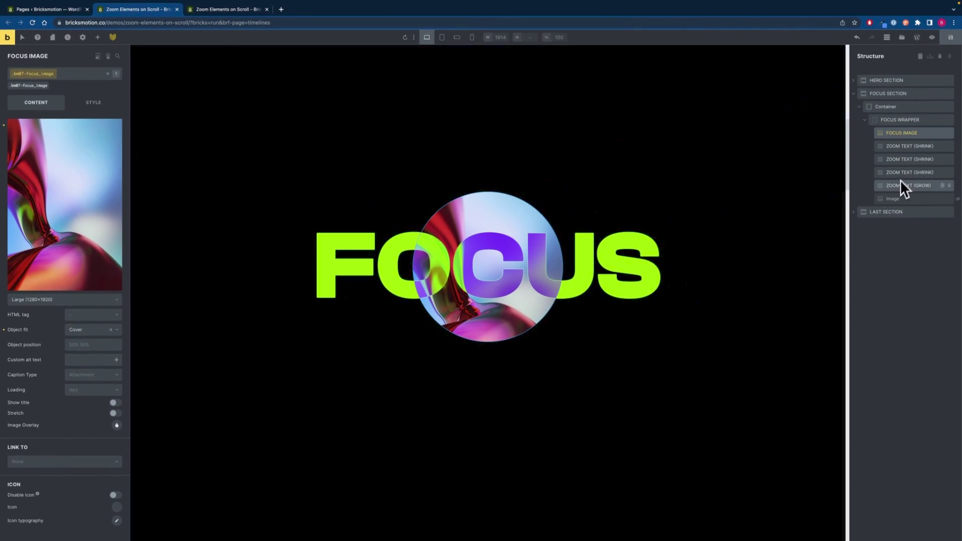
Hide the ZOOM TEXT (GROW) layer by setting its display to none
click(898, 146)
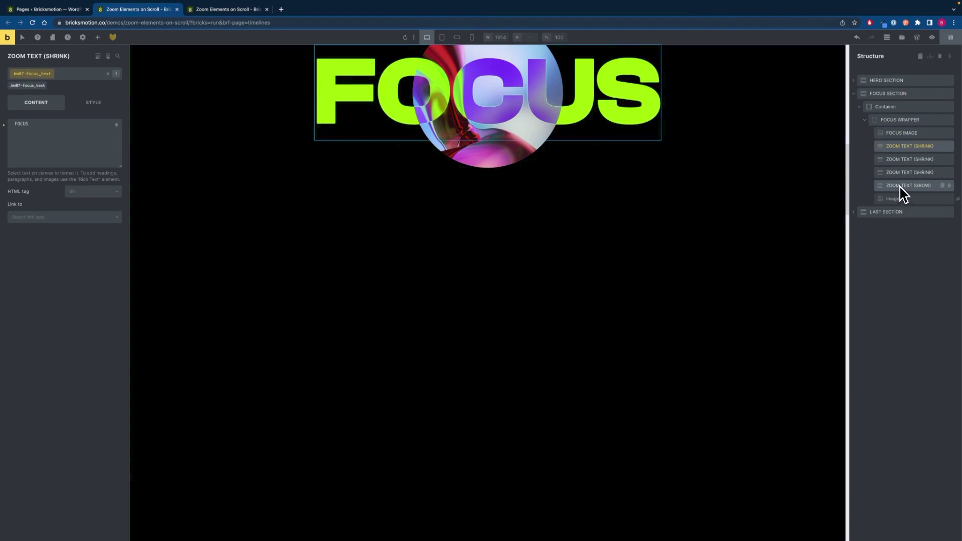
click(901, 186)
click(93, 102)
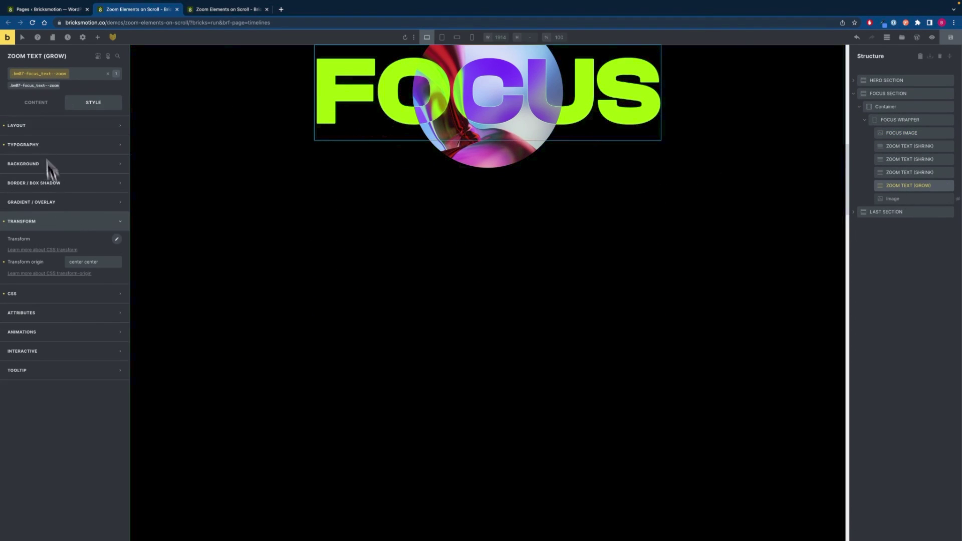
click(41, 126)
scroll(70, 306, down, 5)
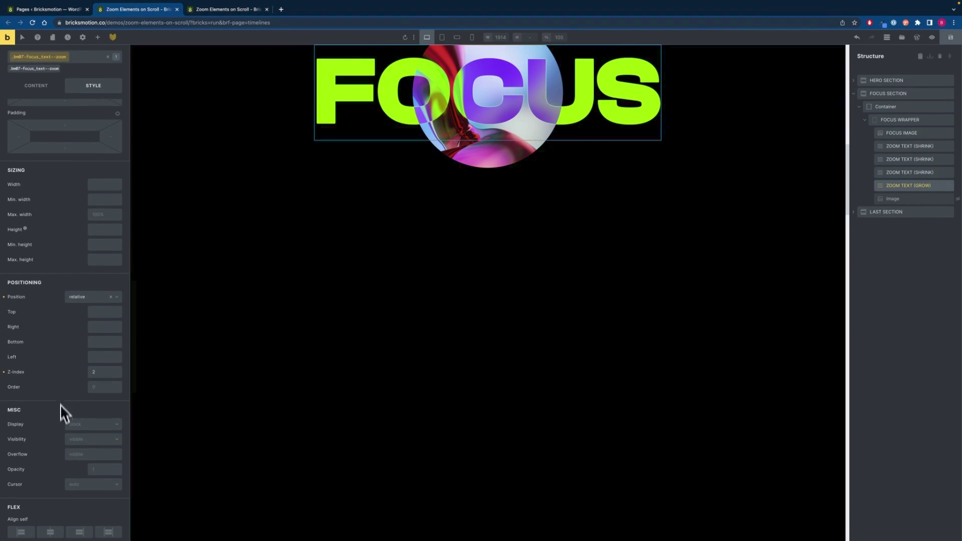
click(80, 425)
click(94, 485)
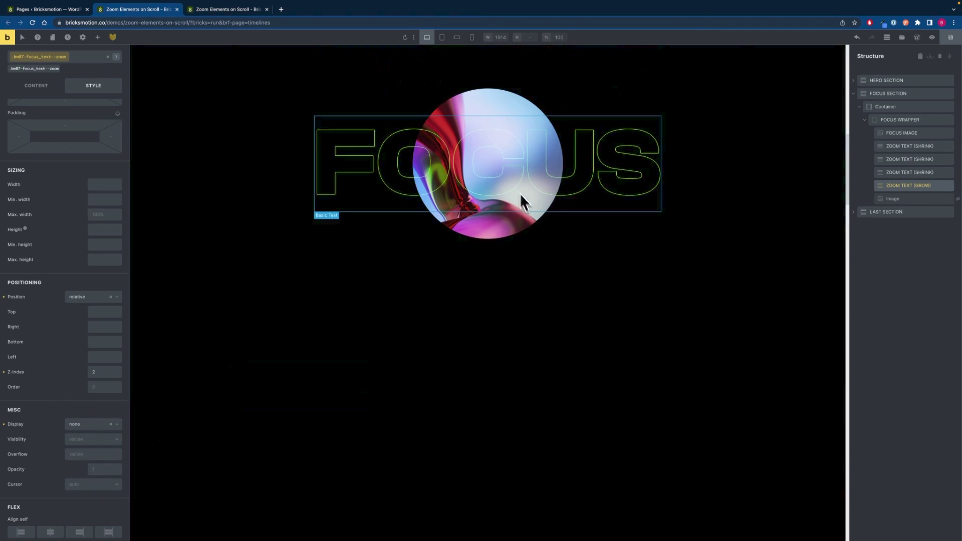
Review ZOOM TEXT (SHRINK) typography: ClashDisplay 700 at 25.5rem, centered, line height 1
click(902, 146)
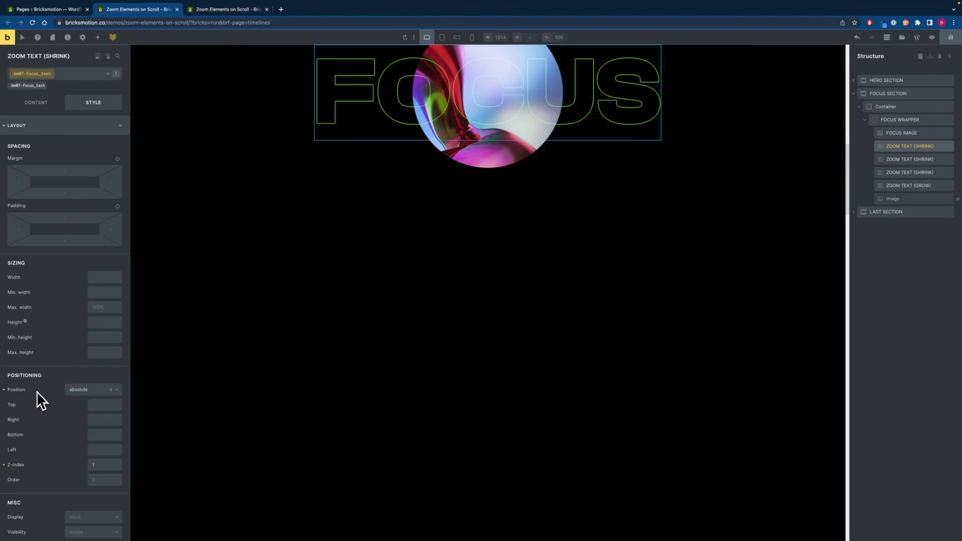
scroll(58, 357, down, 1)
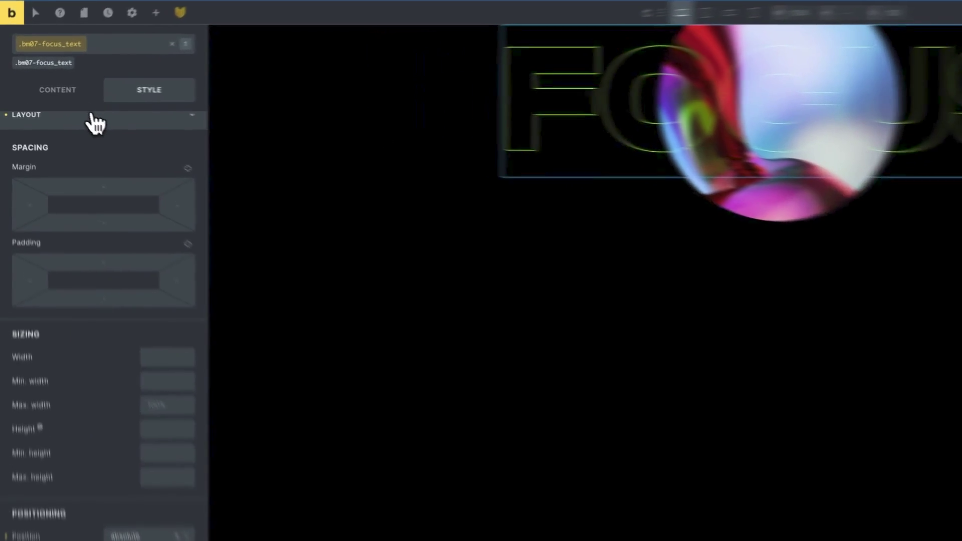
click(93, 116)
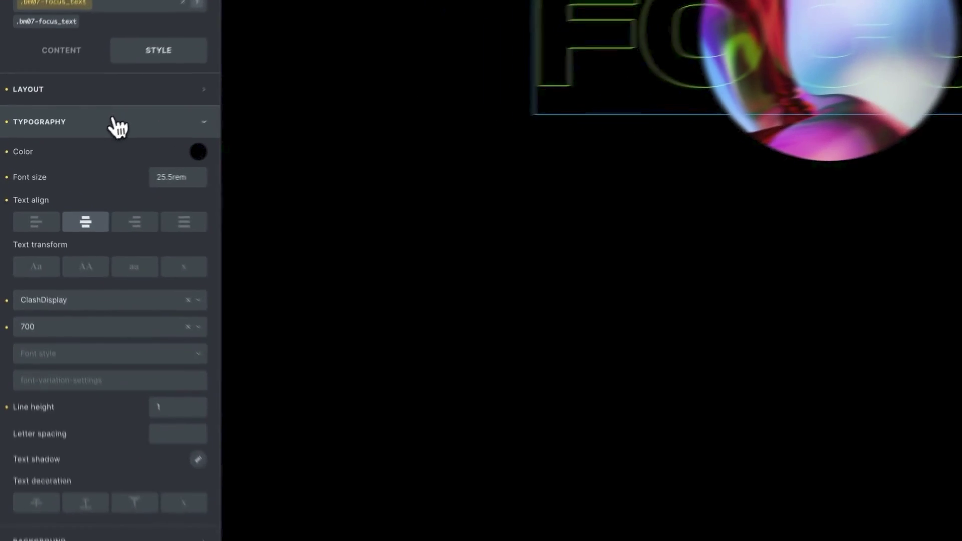
Inspect the shrink text's custom CSS: a 1px #9dff00 text-shadow outline and lighten blend mode
click(115, 122)
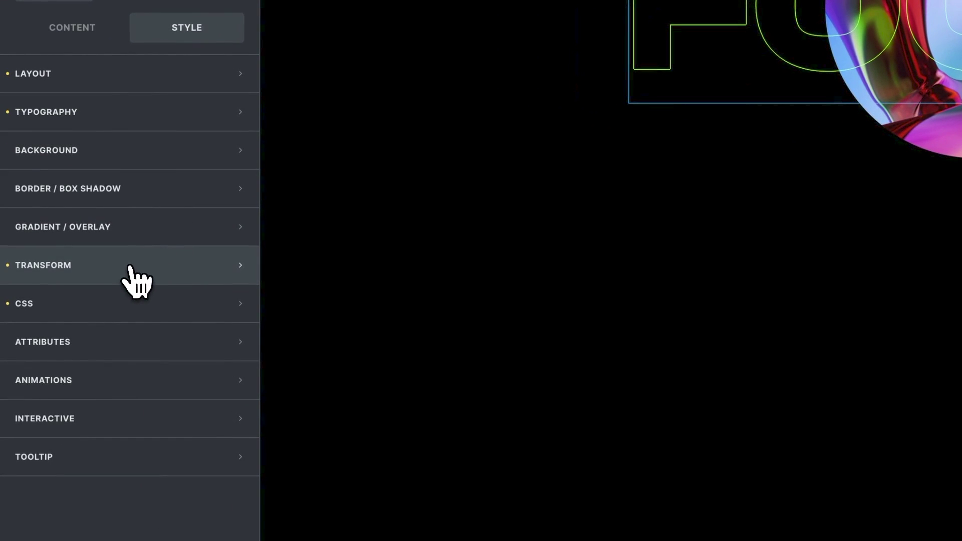
click(130, 267)
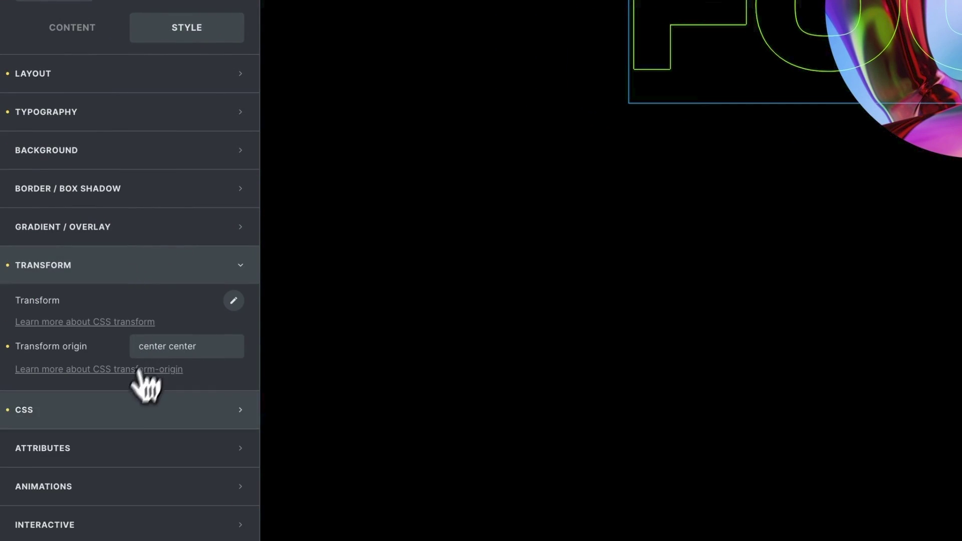
click(115, 416)
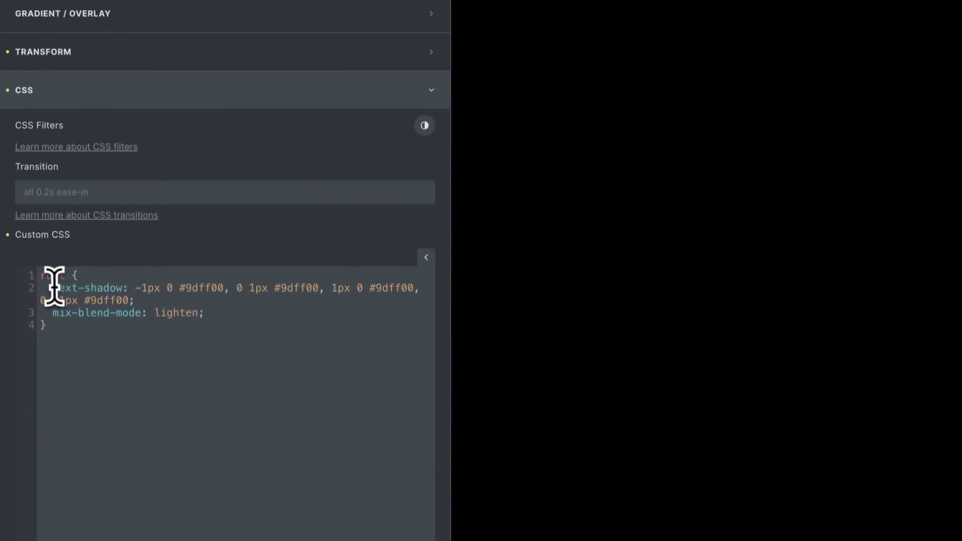
drag(52, 362, 161, 374)
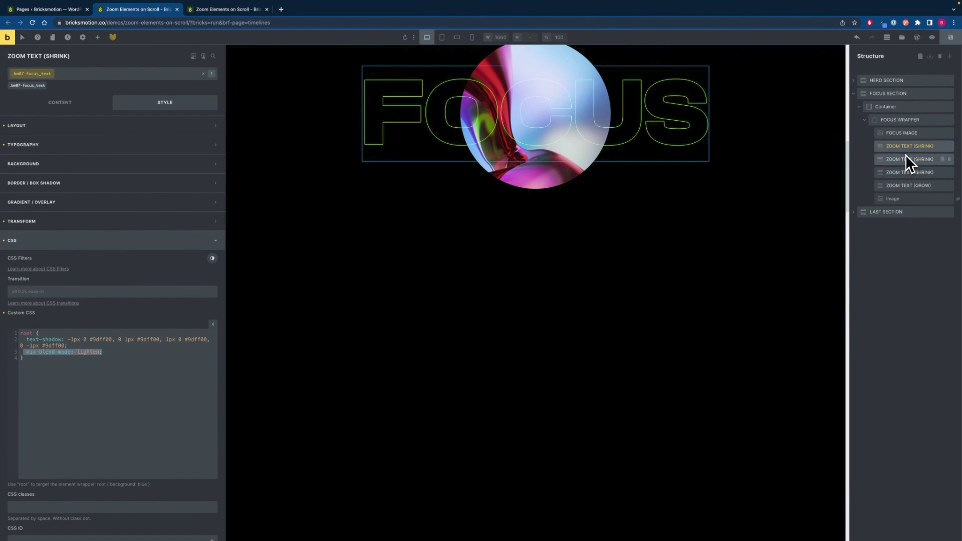
Restore ZOOM TEXT (GROW)'s display to block so the solid green FOCUS shows again
click(905, 184)
click(90, 125)
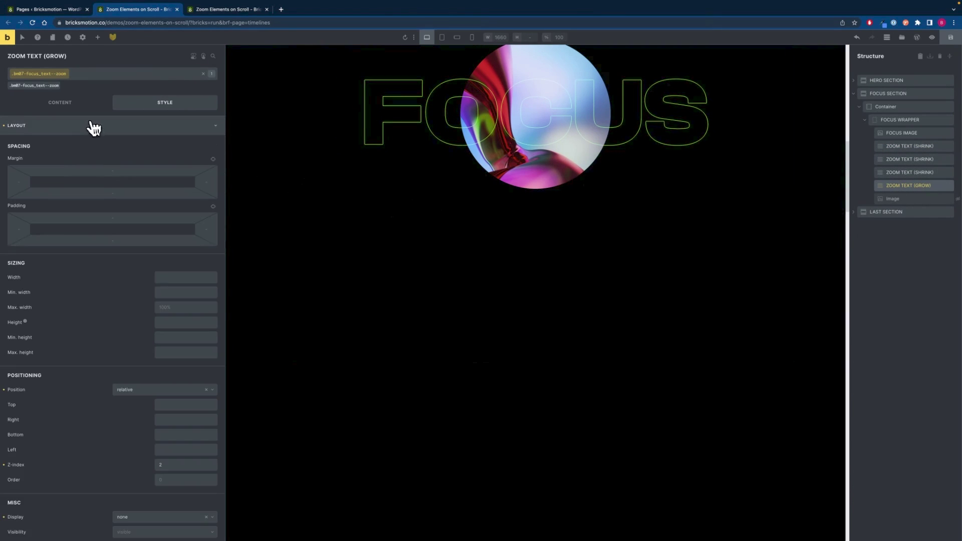
scroll(104, 298, down, 1)
scroll(104, 298, down, 3)
click(128, 346)
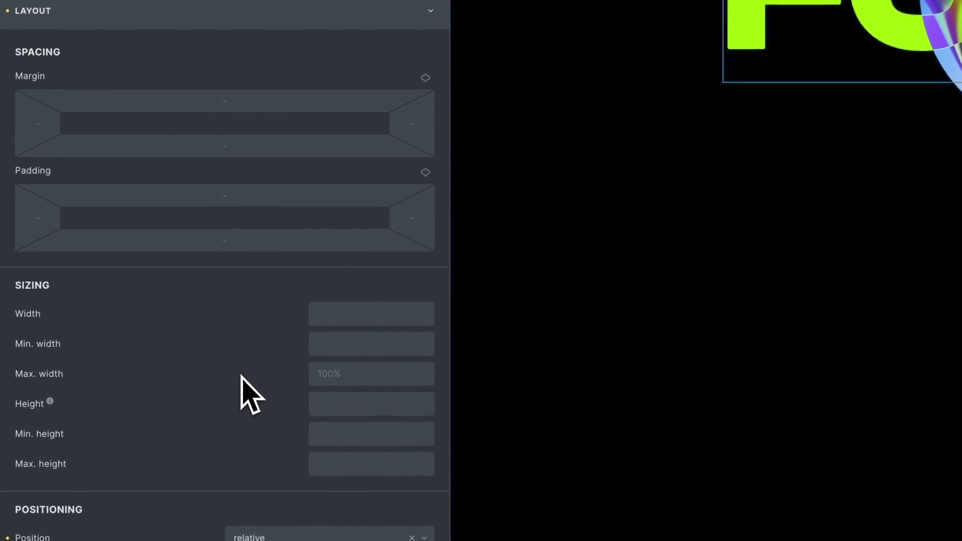
click(235, 17)
click(263, 10)
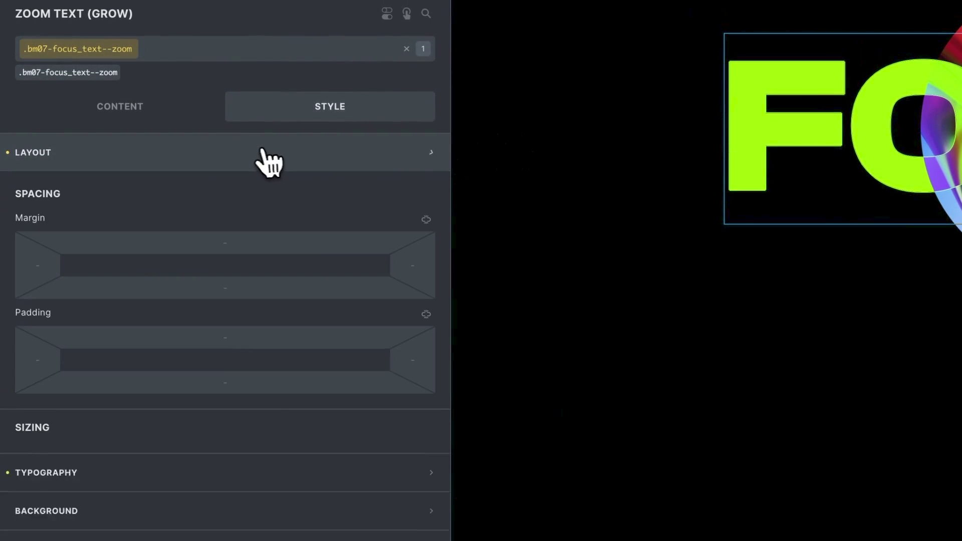
scroll(268, 161, down, 5)
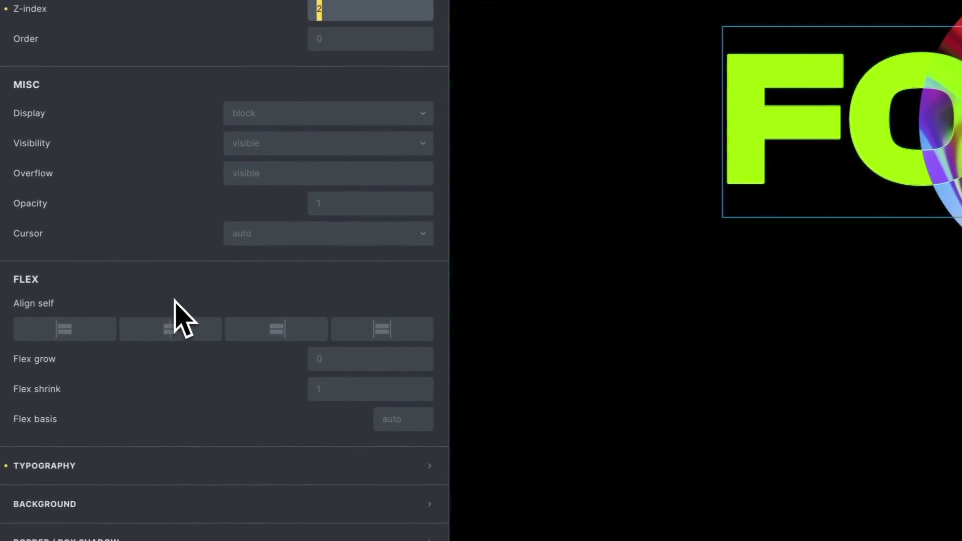
Review the grow text's typography, transform and custom CSS with mix-blend-mode exclusion
click(161, 462)
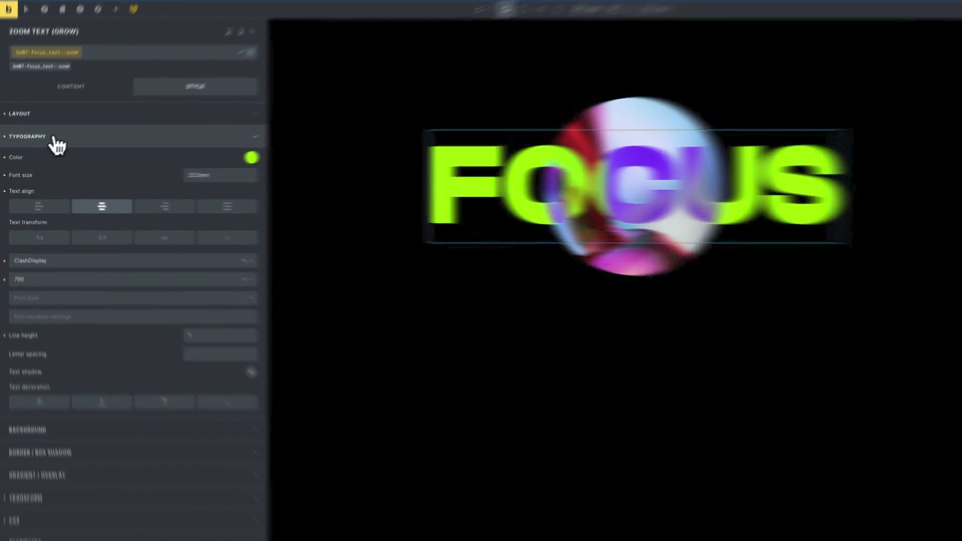
click(48, 145)
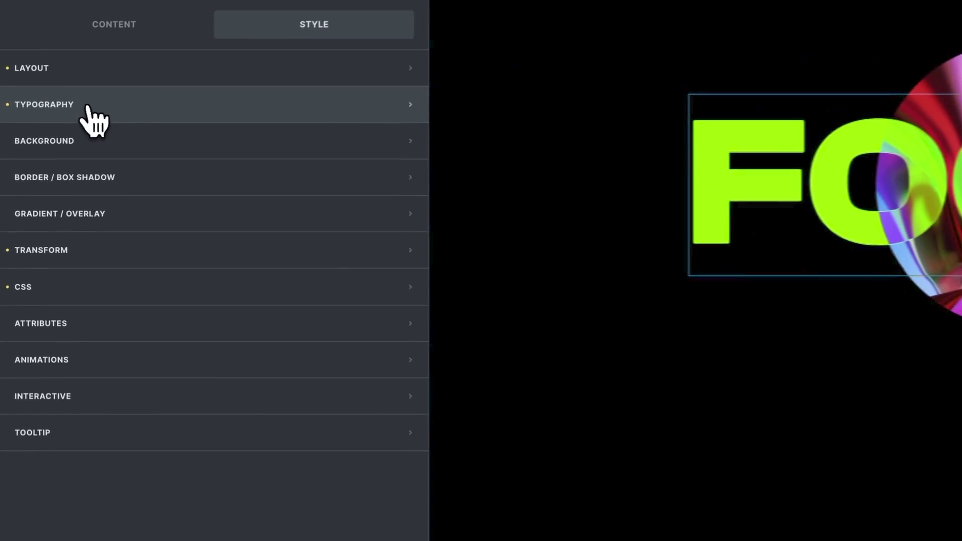
click(80, 449)
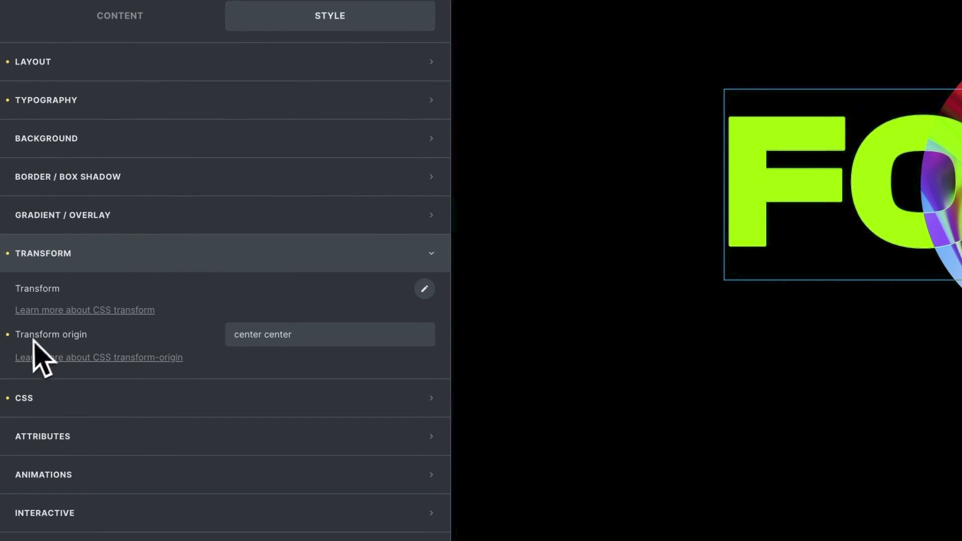
click(235, 398)
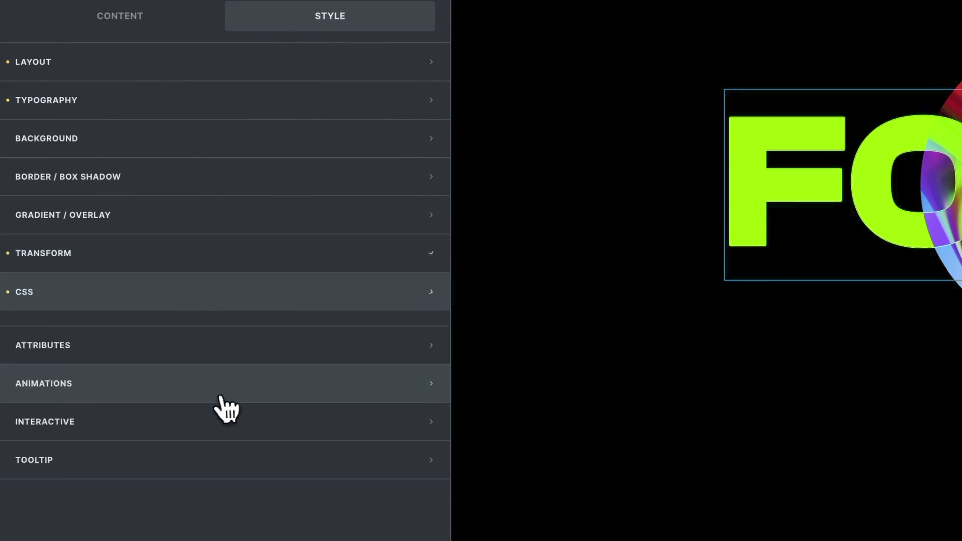
drag(53, 248, 141, 247)
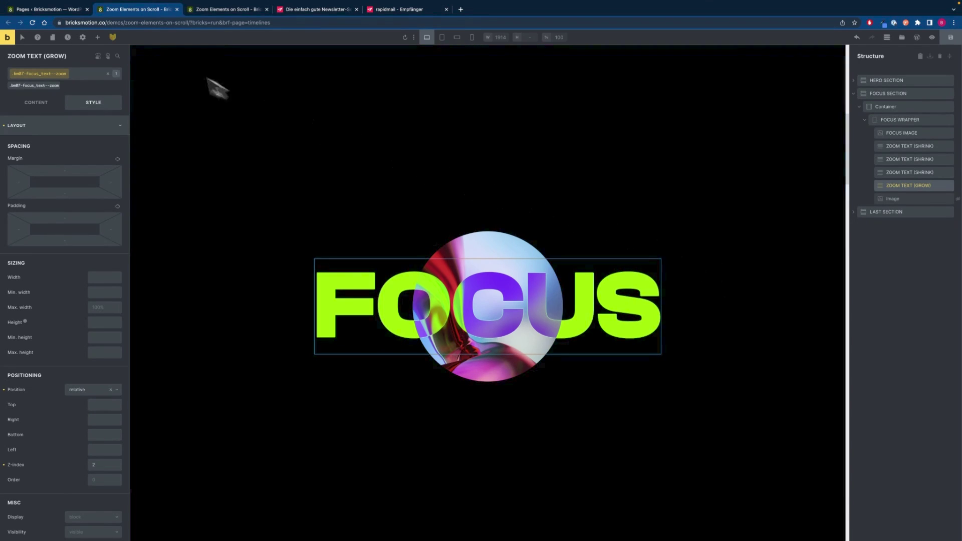
click(113, 37)
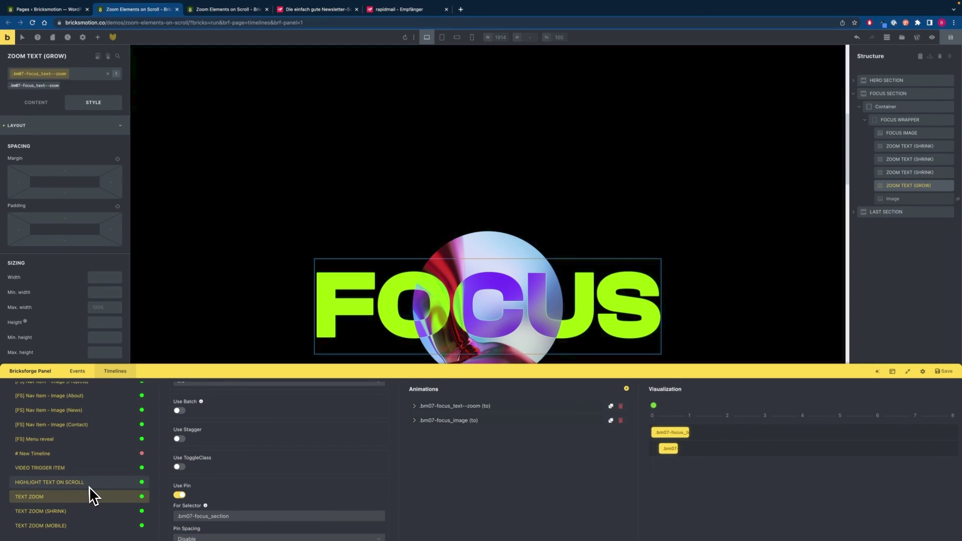
scroll(255, 465, up, 4)
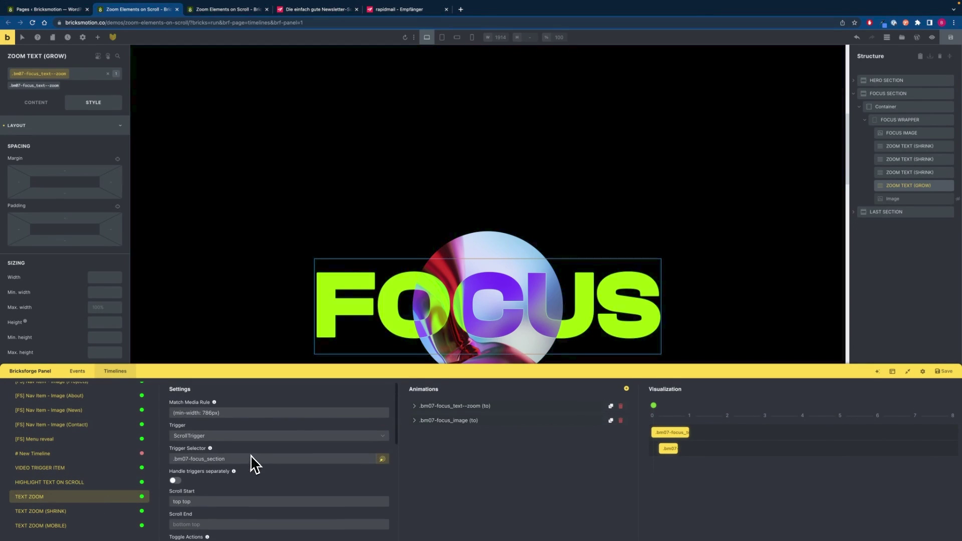
click(204, 435)
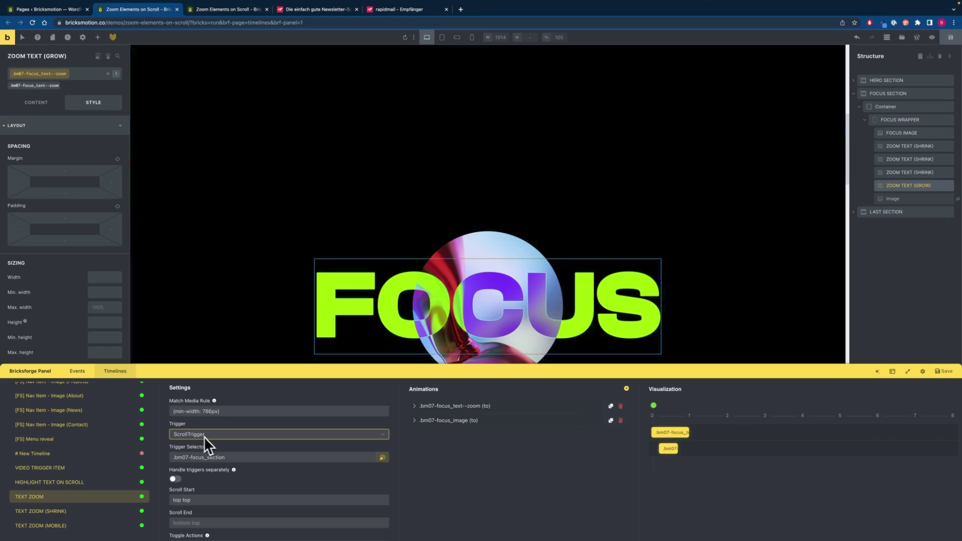
scroll(214, 436, down, 1)
drag(225, 445, 171, 443)
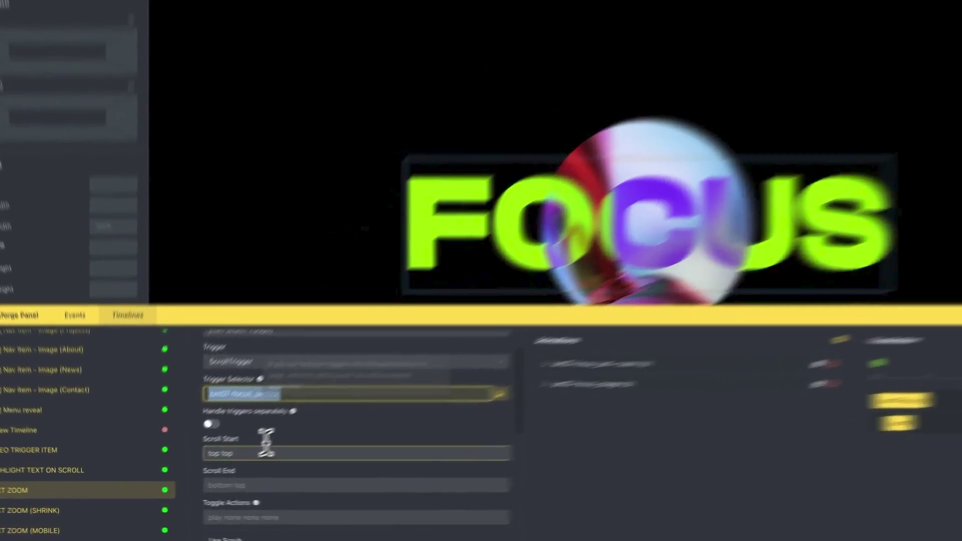
click(127, 533)
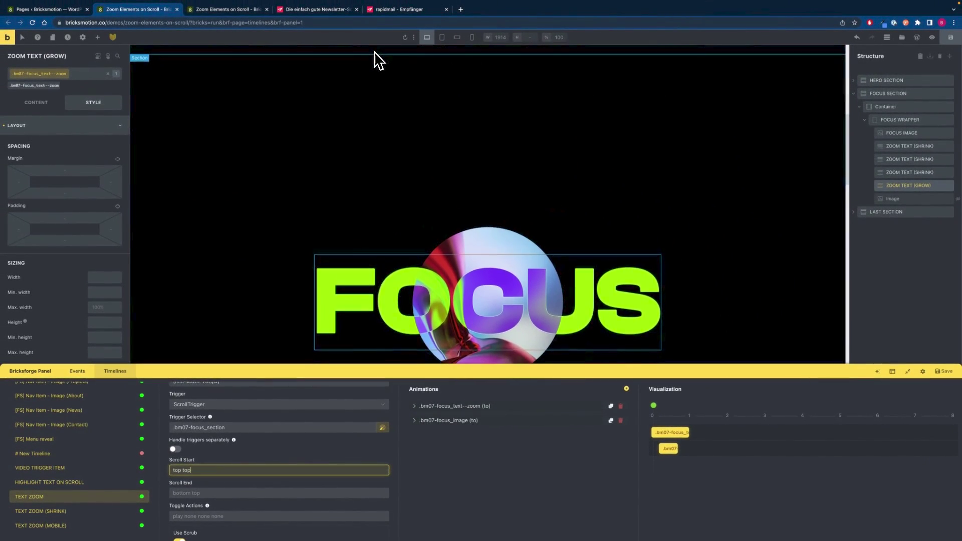
scroll(304, 448, down, 2)
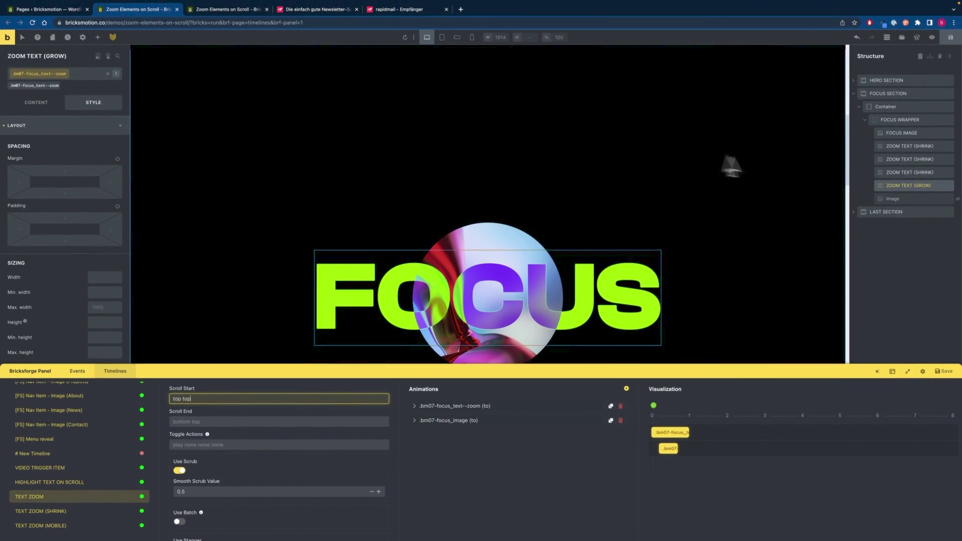
scroll(309, 459, down, 5)
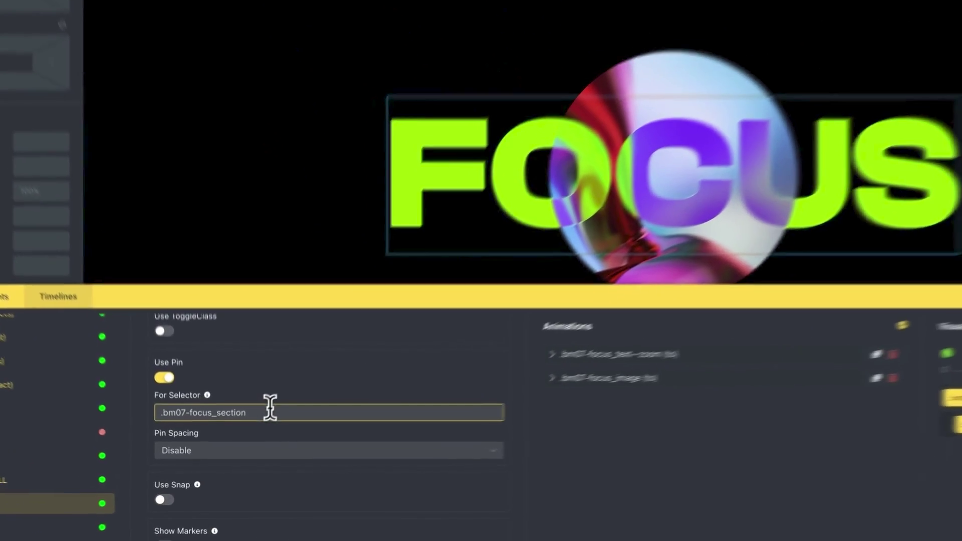
click(243, 441)
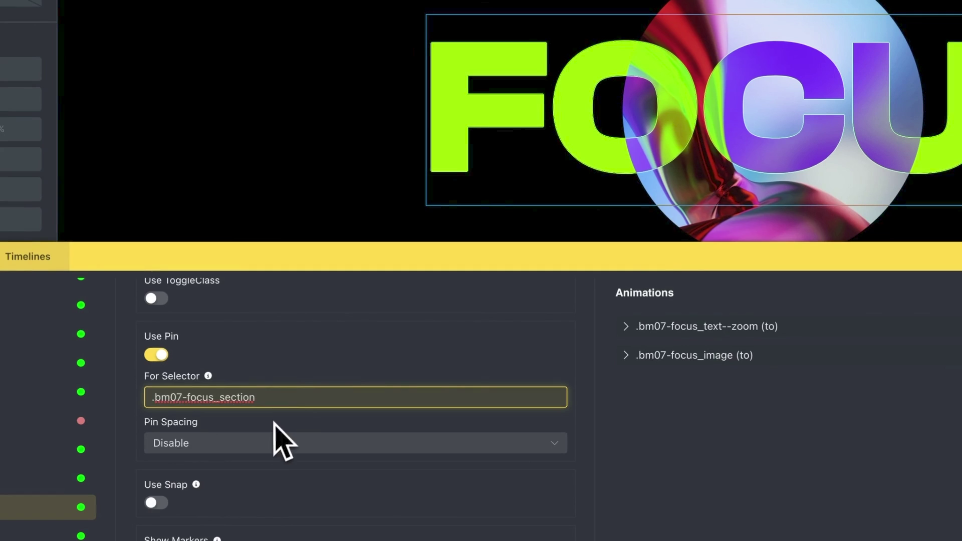
scroll(276, 426, up, 10)
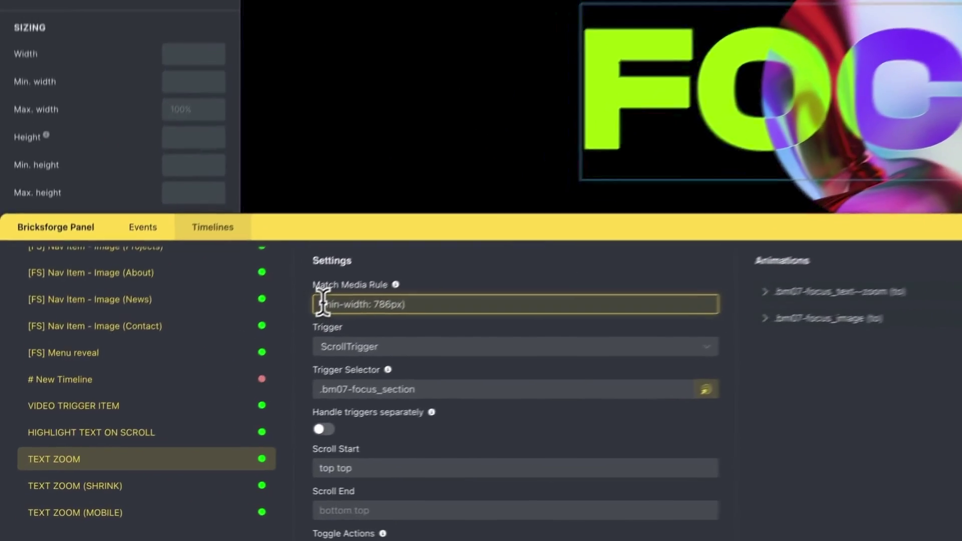
drag(174, 412, 201, 413)
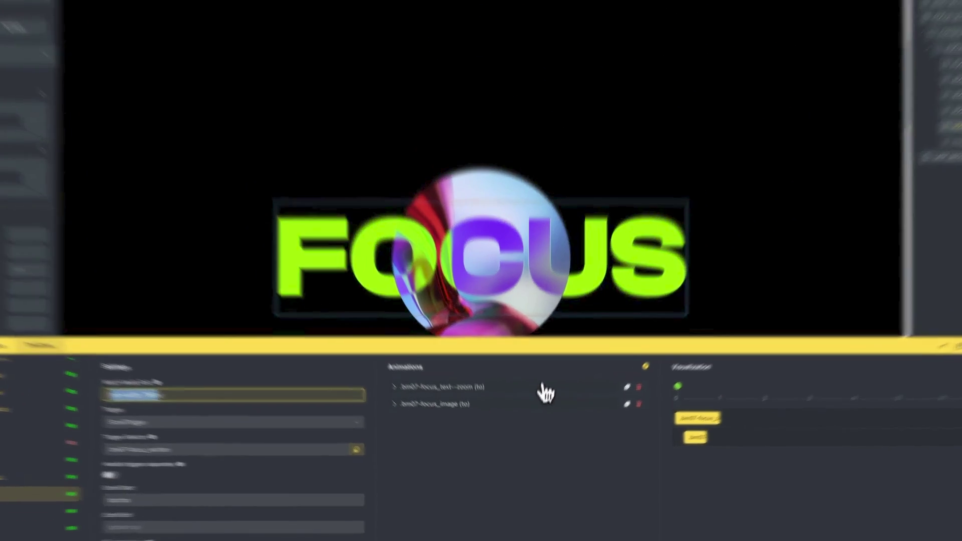
Change the .bm07-focus_text--zoom animation's X-axis translate from 600 to 0
click(476, 407)
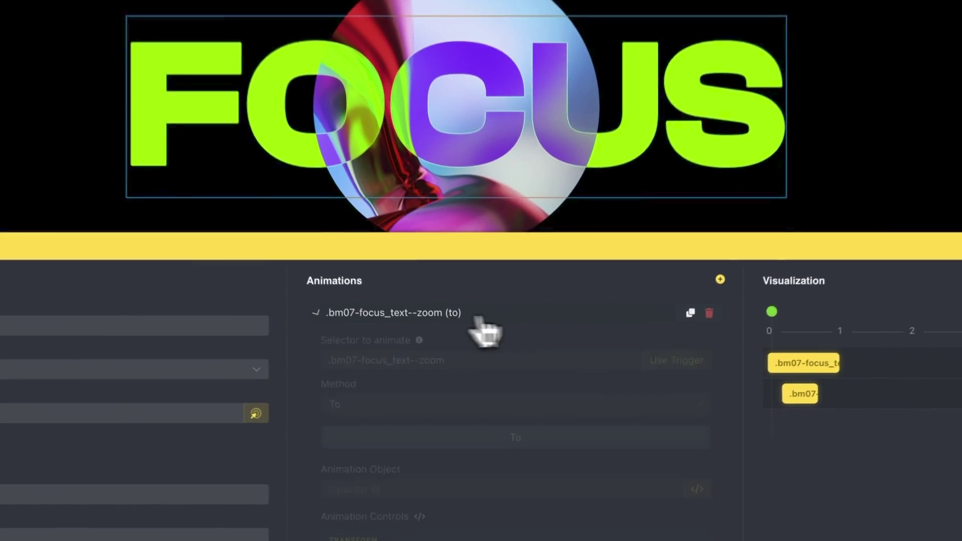
drag(429, 354, 294, 369)
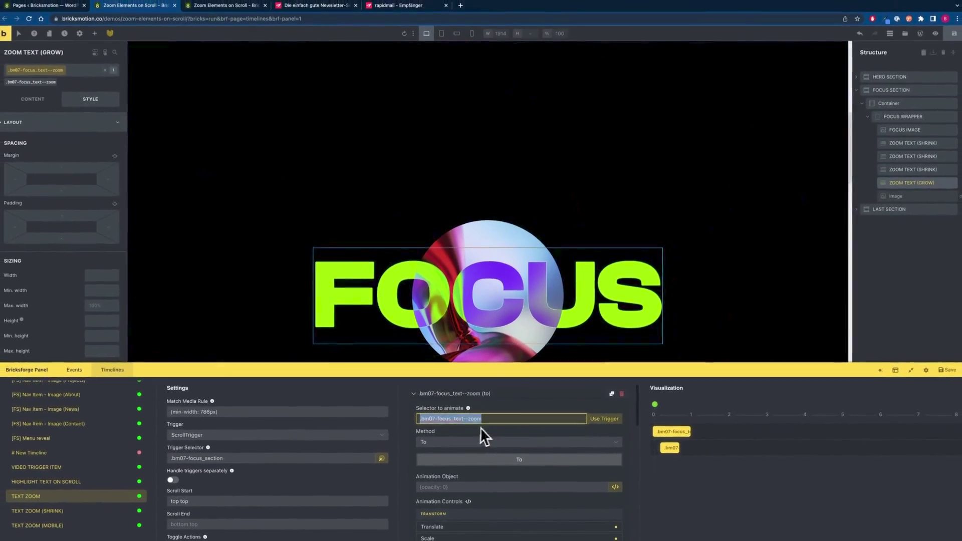
scroll(488, 428, down, 5)
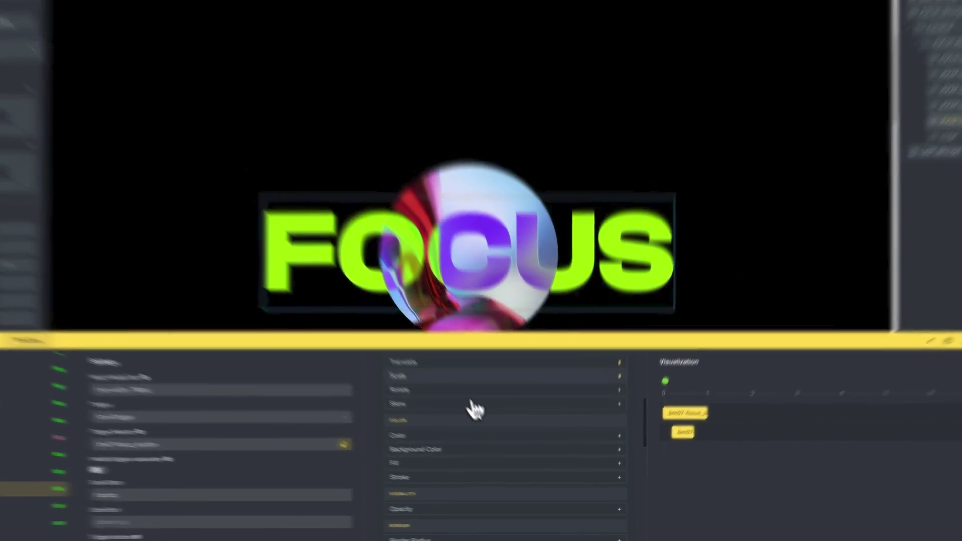
click(481, 376)
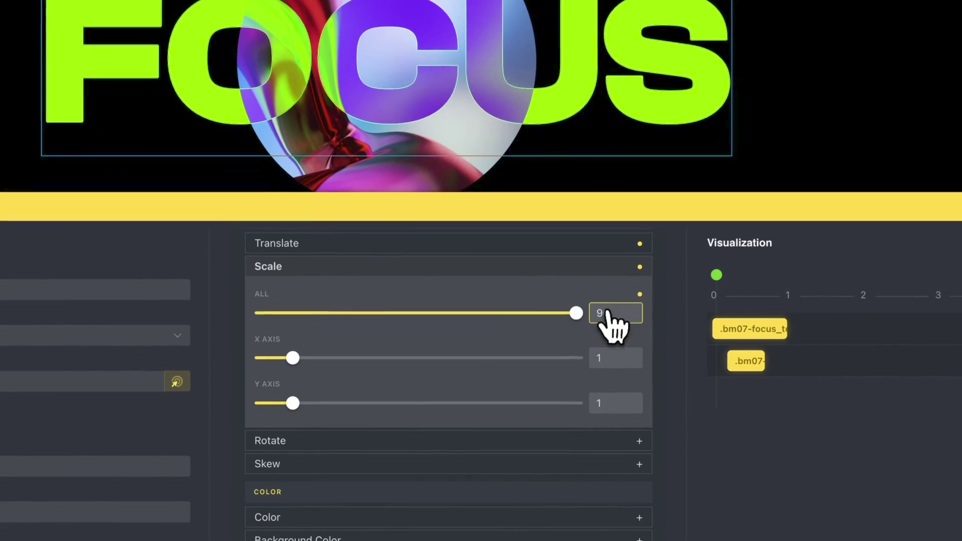
click(534, 266)
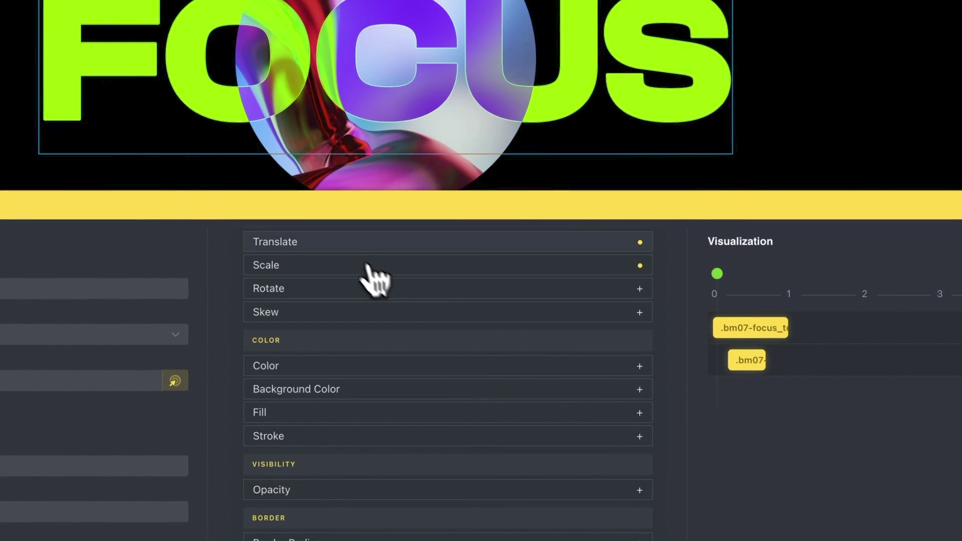
click(349, 248)
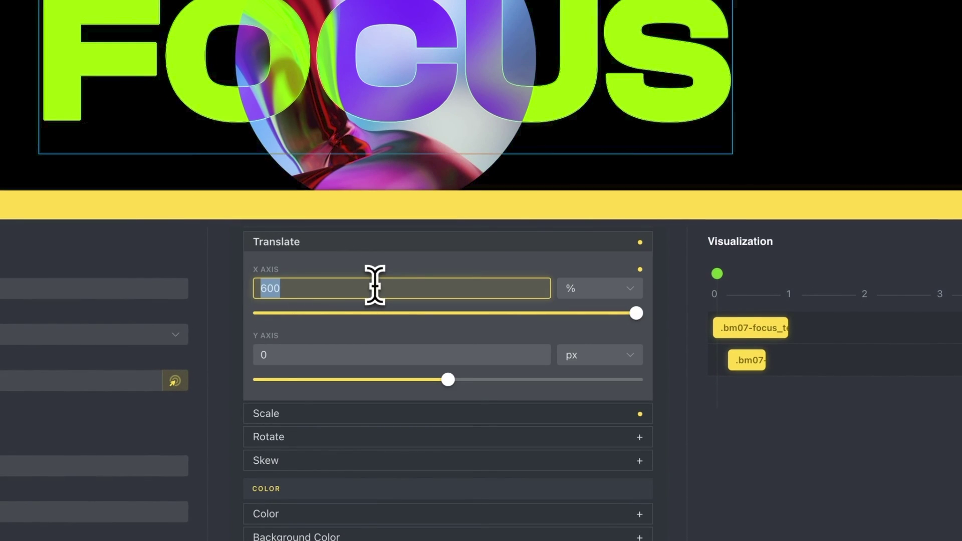
text(0)
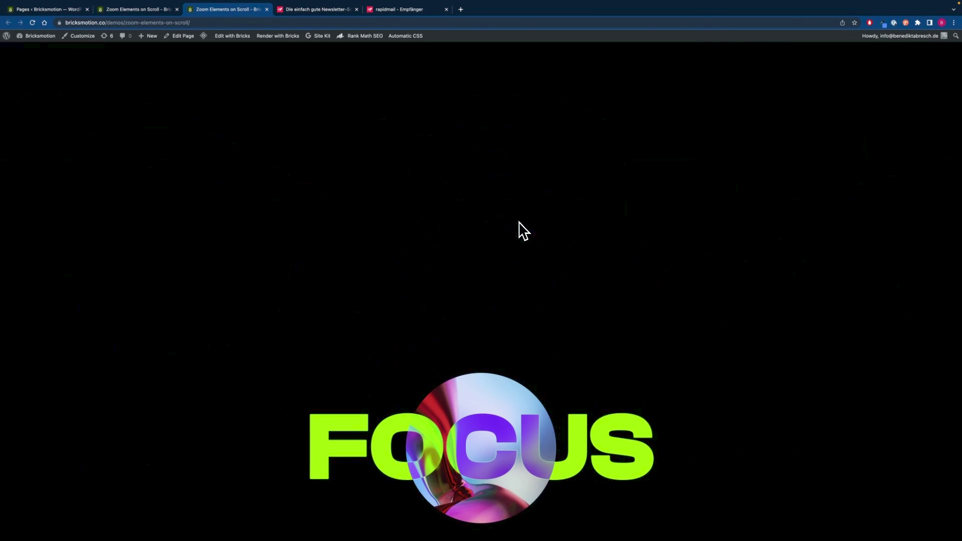
Scroll the live page until the zooming green FOCUS text's C fills the screen
scroll(524, 226, down, 10)
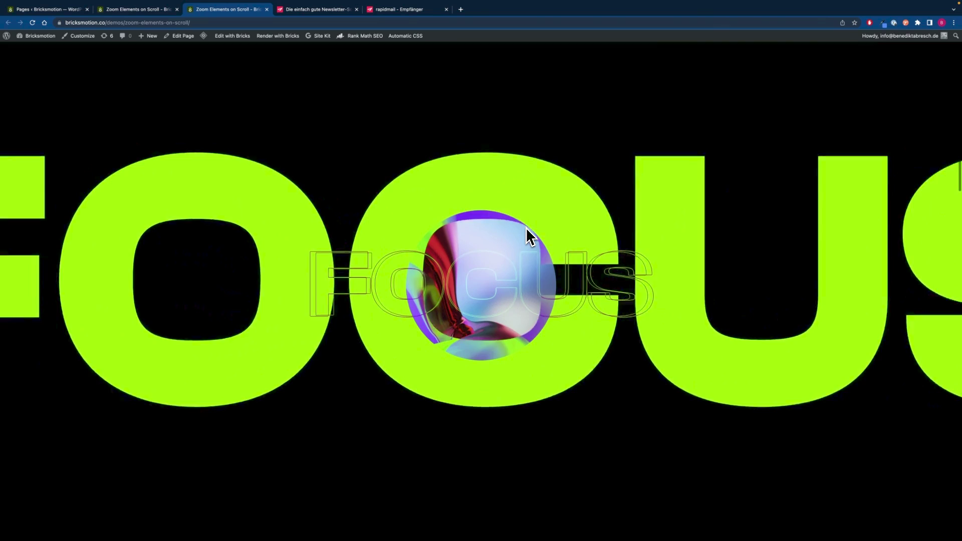
scroll(525, 227, down, 10)
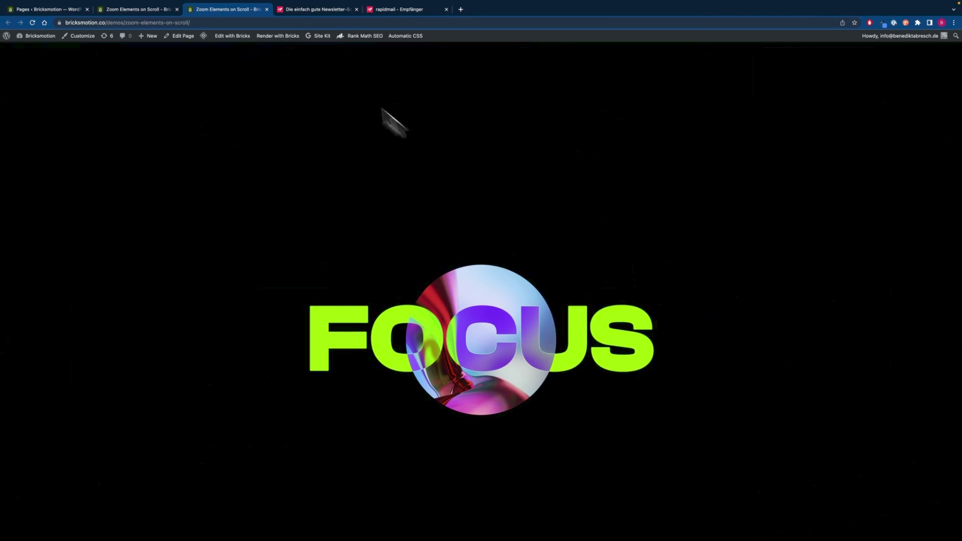
Set the text zoom animation's Translate X back to 600%
click(159, 11)
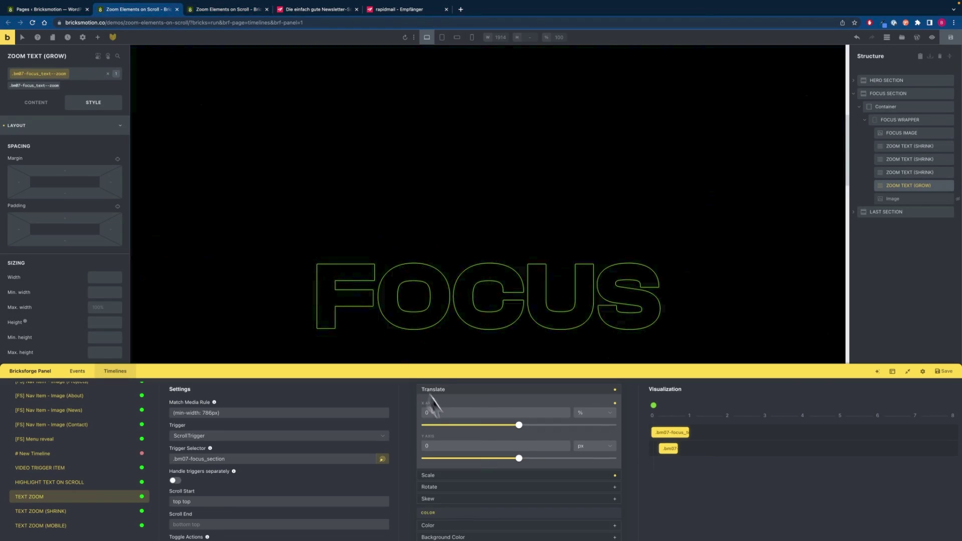
double_click(495, 412)
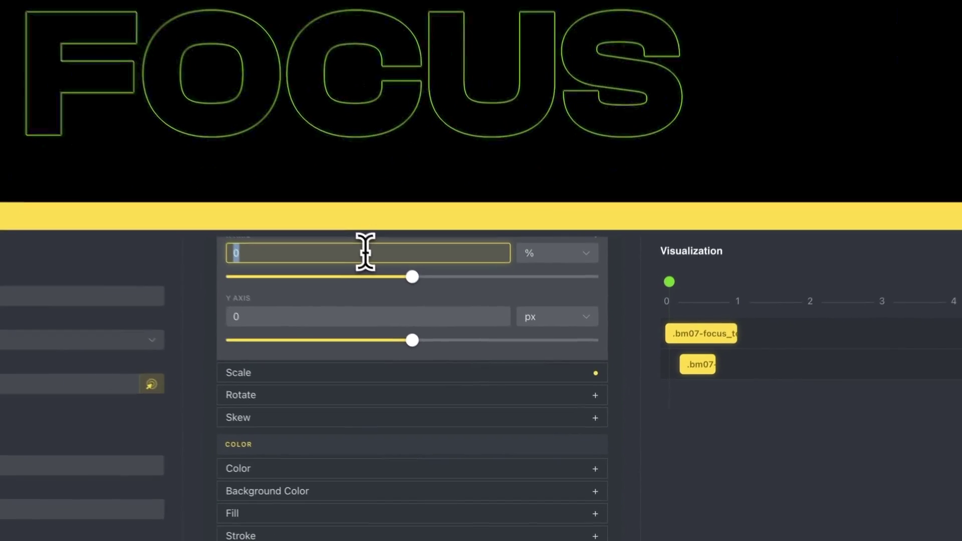
text(600)
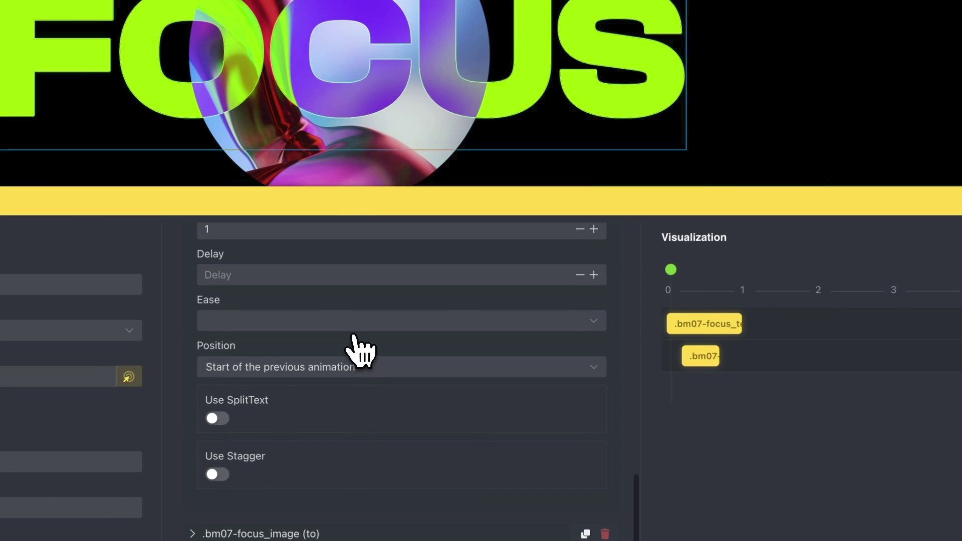
scroll(354, 350, up, 2)
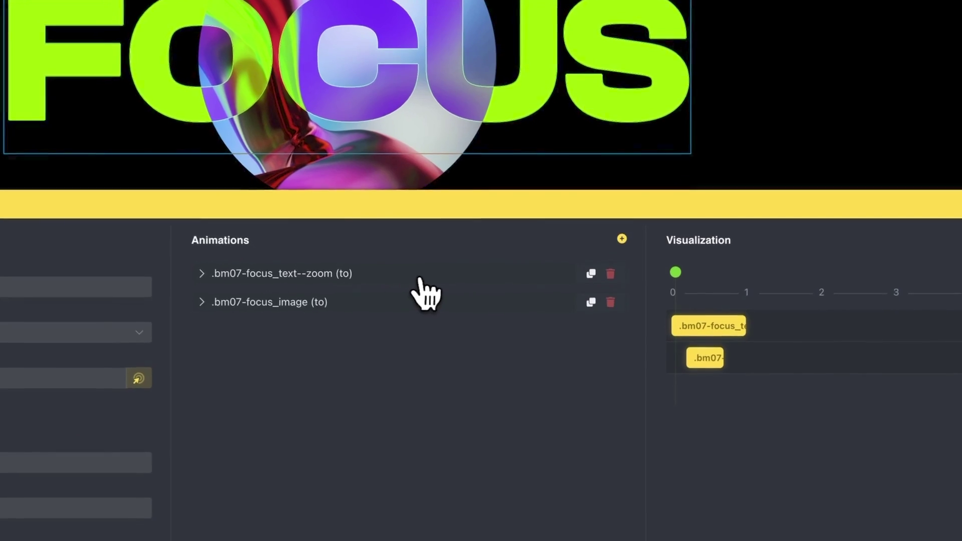
click(347, 298)
scroll(443, 286, down, 5)
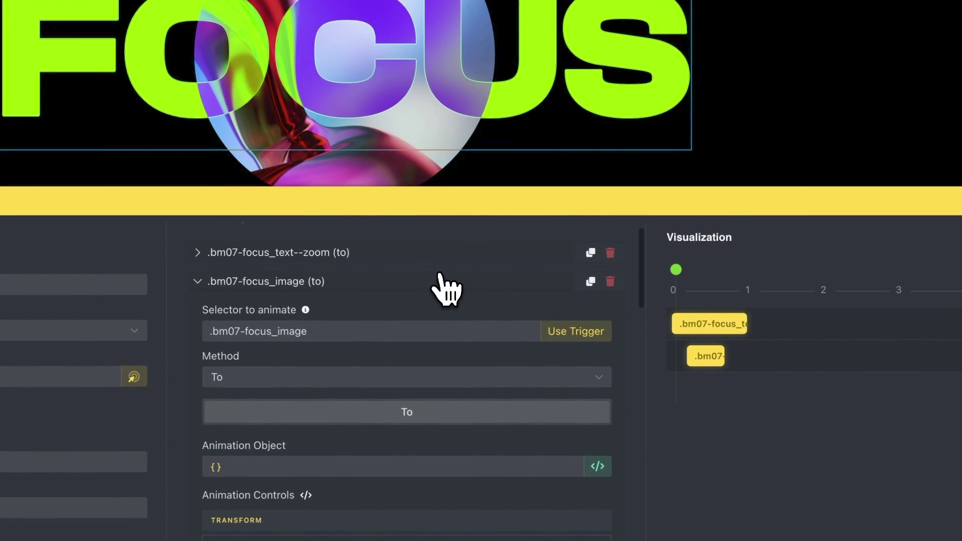
scroll(443, 289, down, 2)
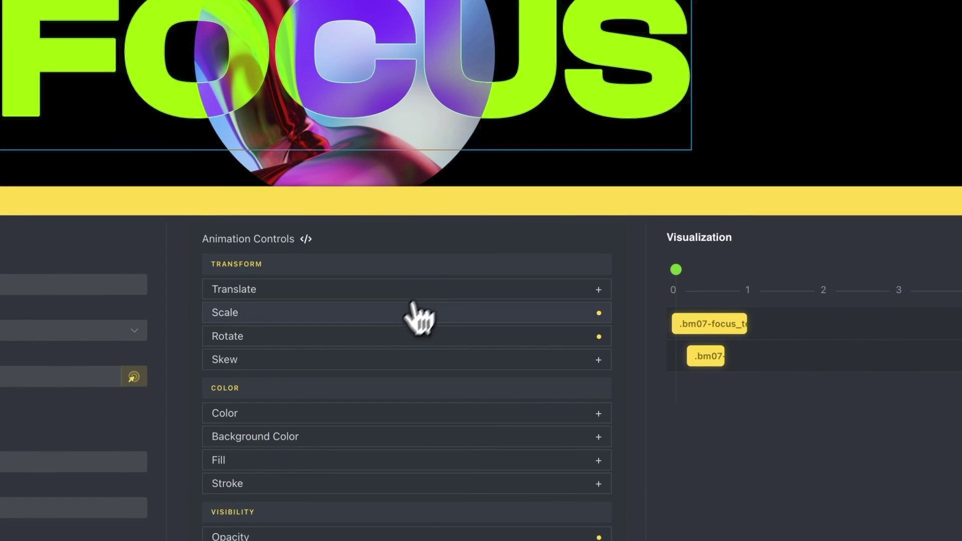
click(394, 315)
click(386, 316)
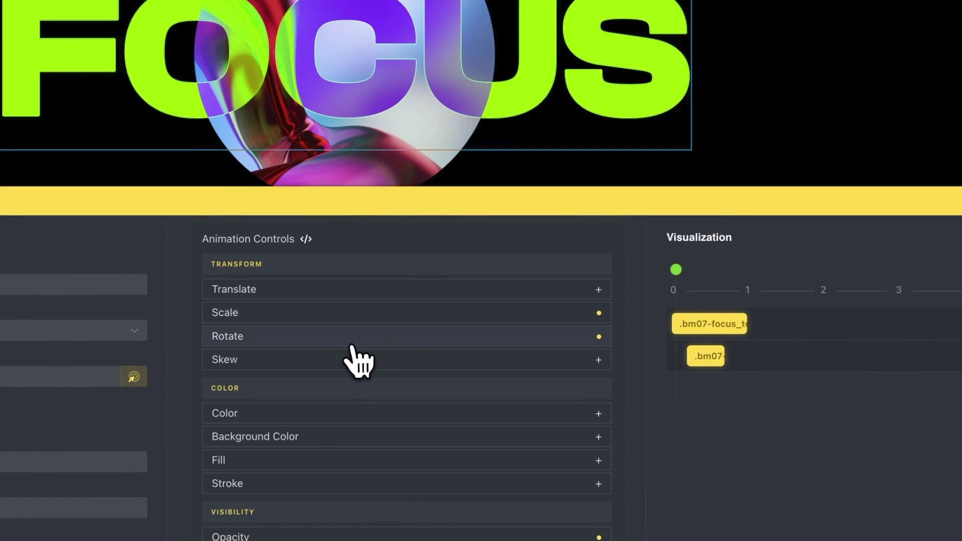
click(351, 340)
scroll(454, 349, down, 1)
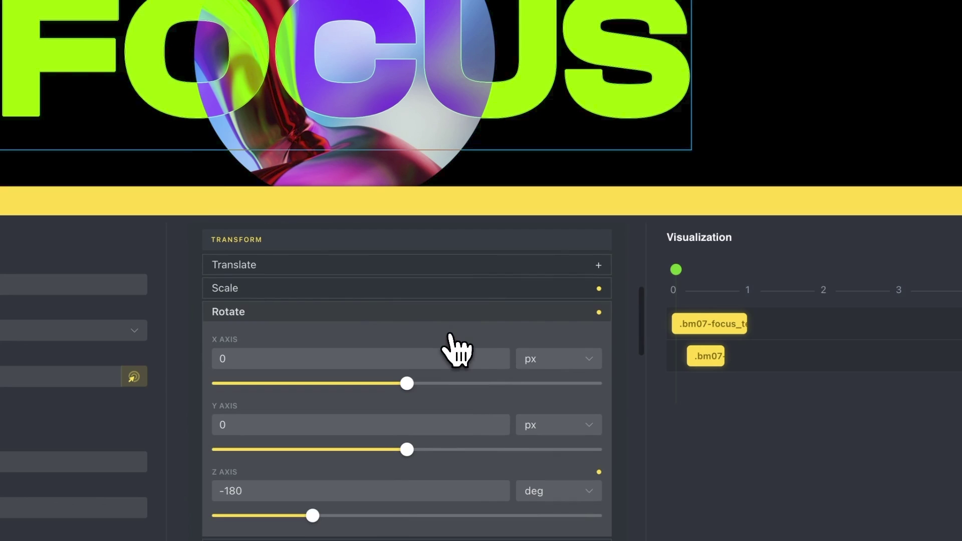
click(456, 319)
scroll(456, 321, down, 7)
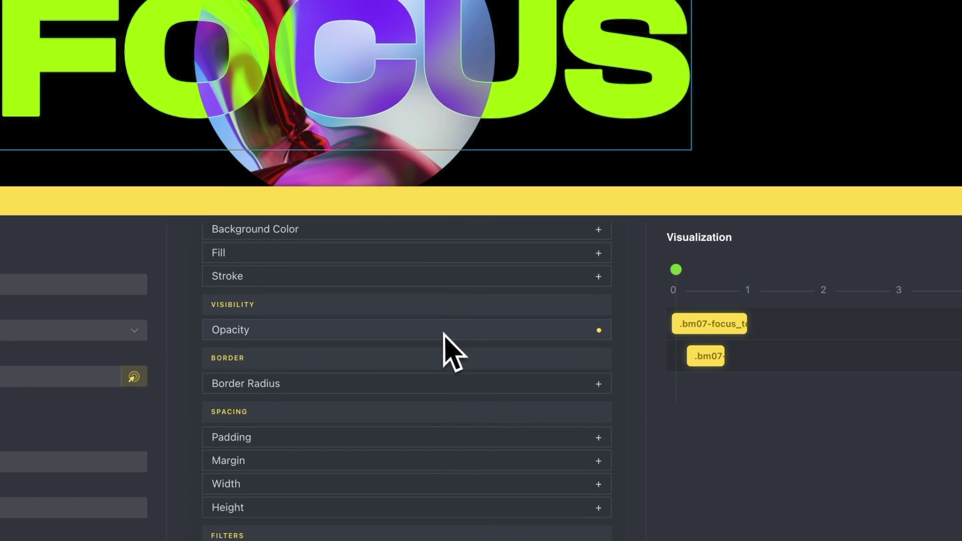
scroll(443, 346, down, 14)
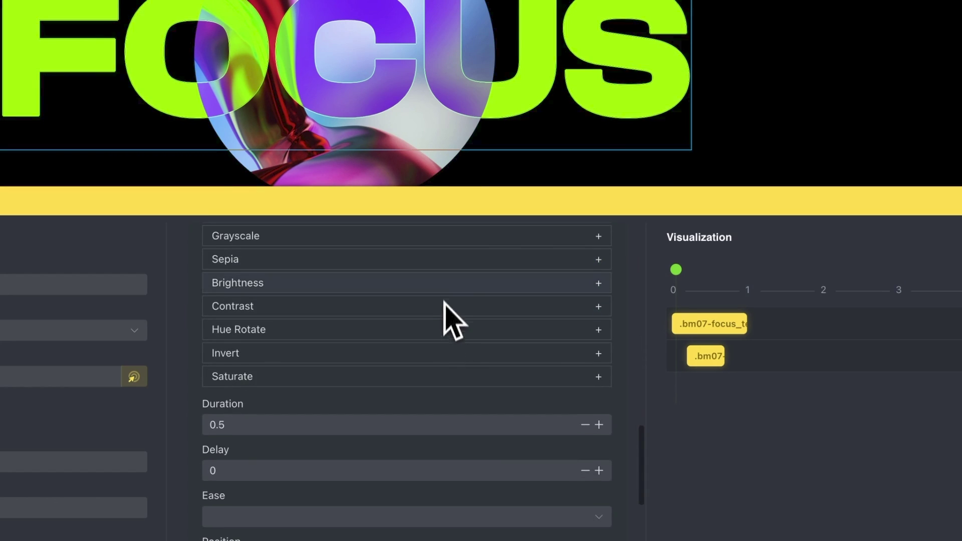
scroll(443, 320, up, 4)
scroll(429, 333, down, 9)
click(268, 307)
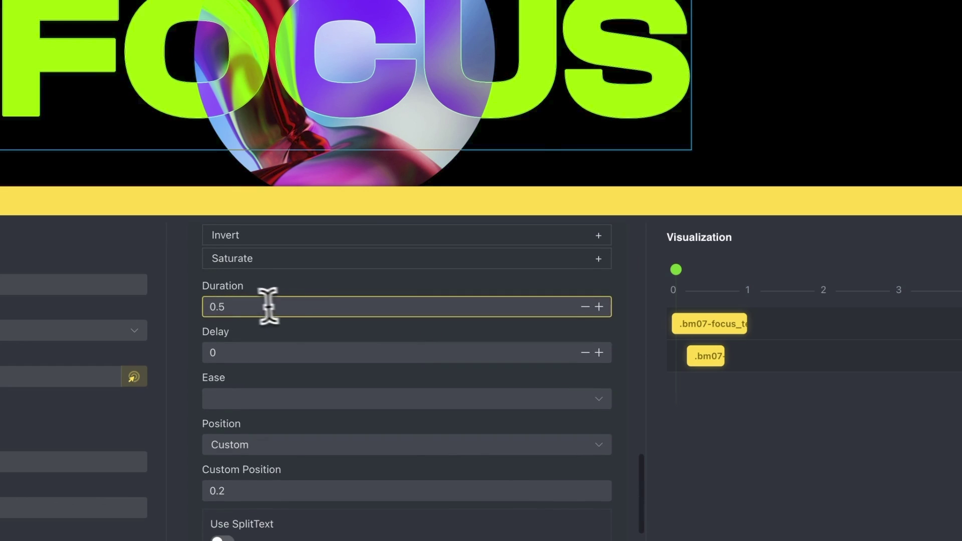
scroll(270, 315, down, 5)
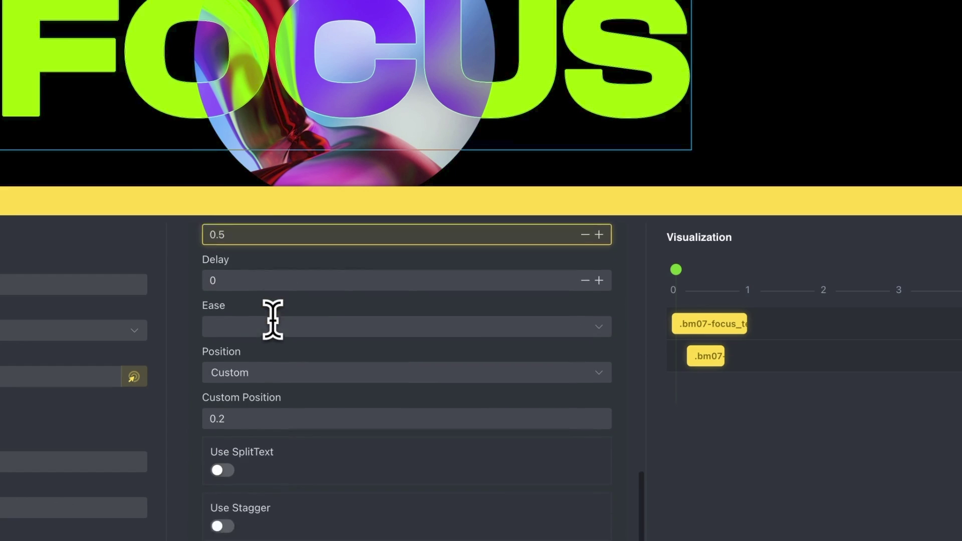
click(258, 376)
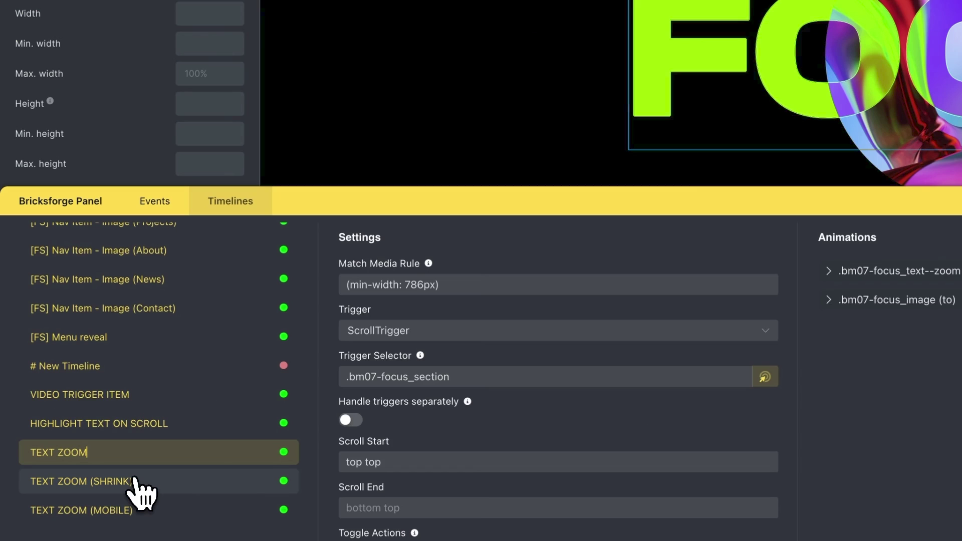
Open the TEXT ZOOM (SHRINK) timeline and briefly expand its Trigger Selector animation
click(140, 483)
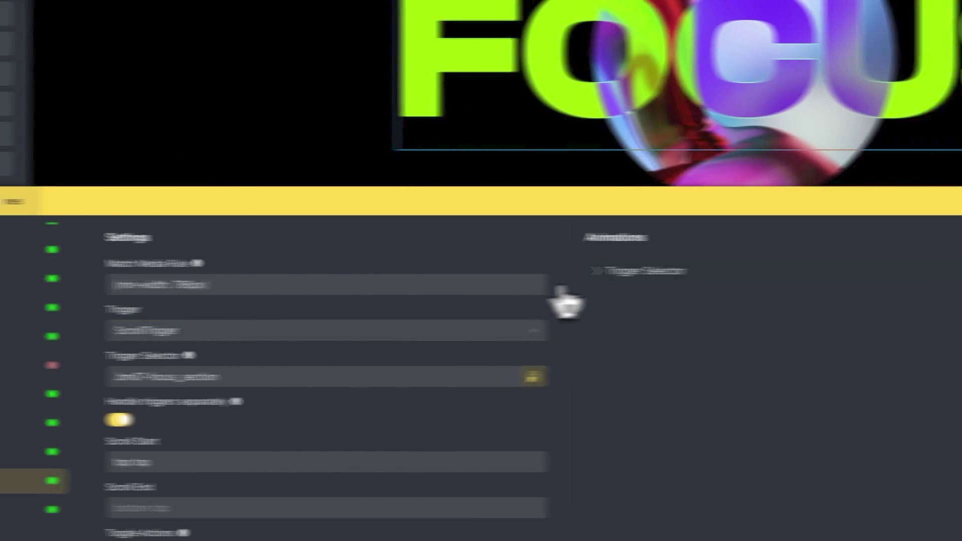
click(875, 271)
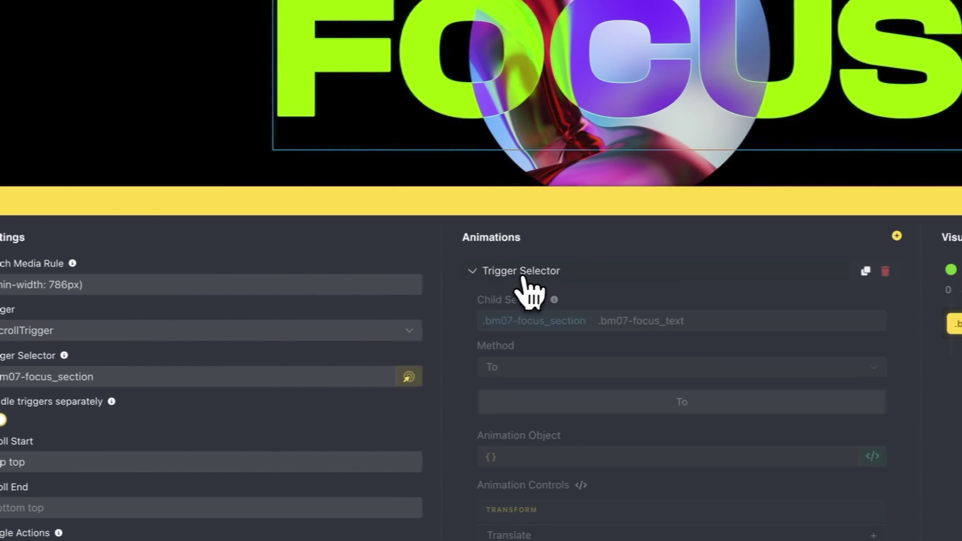
click(514, 276)
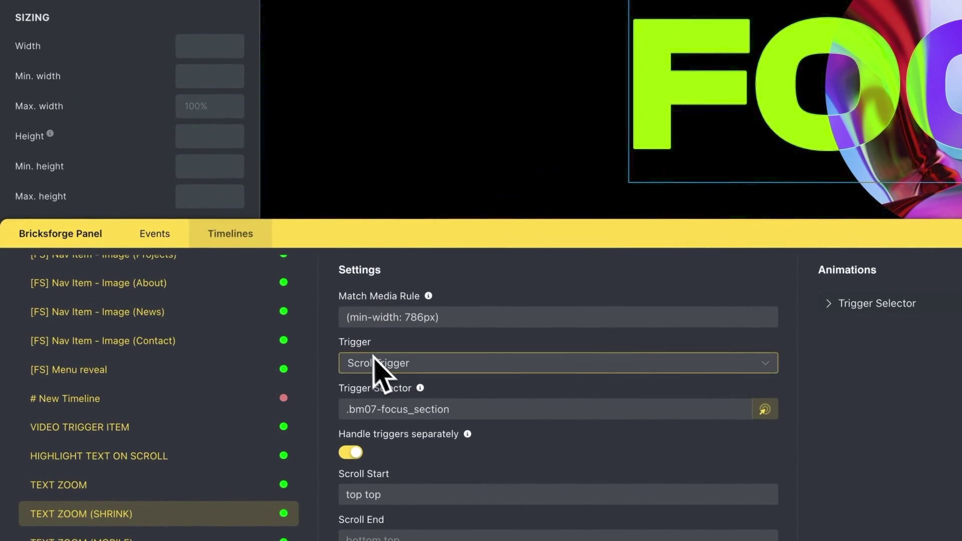
Review its settings: ScrollTrigger on .bm07-focus_section, start top top, scrub, 0.5 stagger
scroll(604, 336, down, 1)
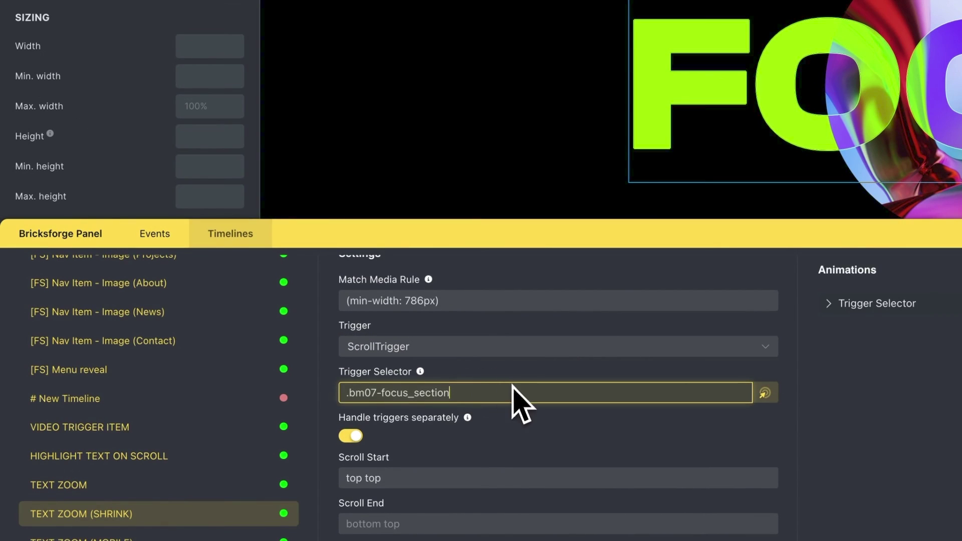
scroll(512, 387, down, 1)
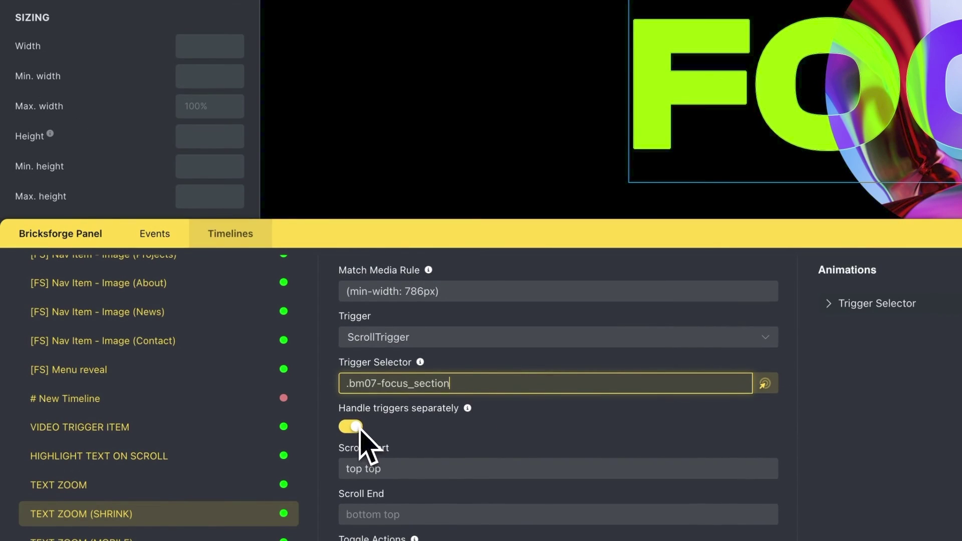
scroll(511, 421, down, 3)
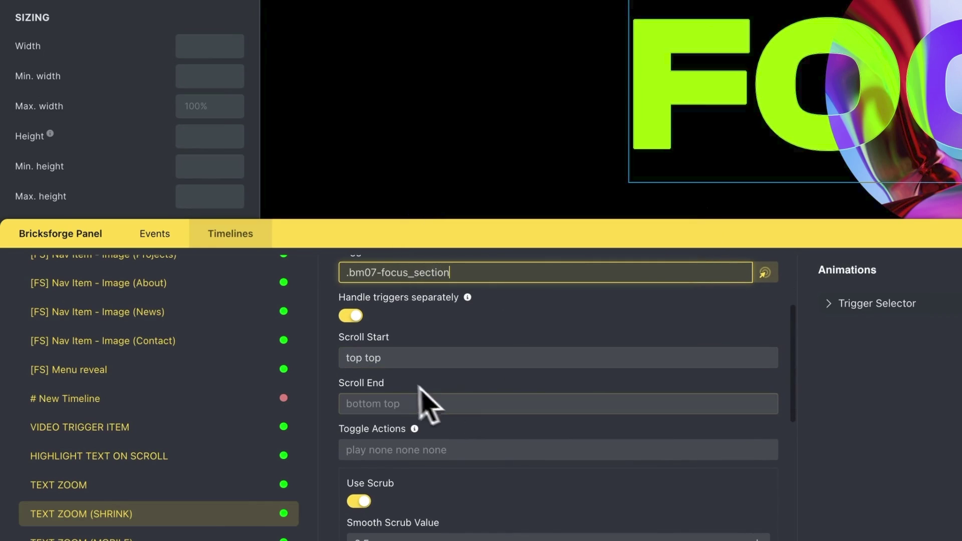
click(457, 360)
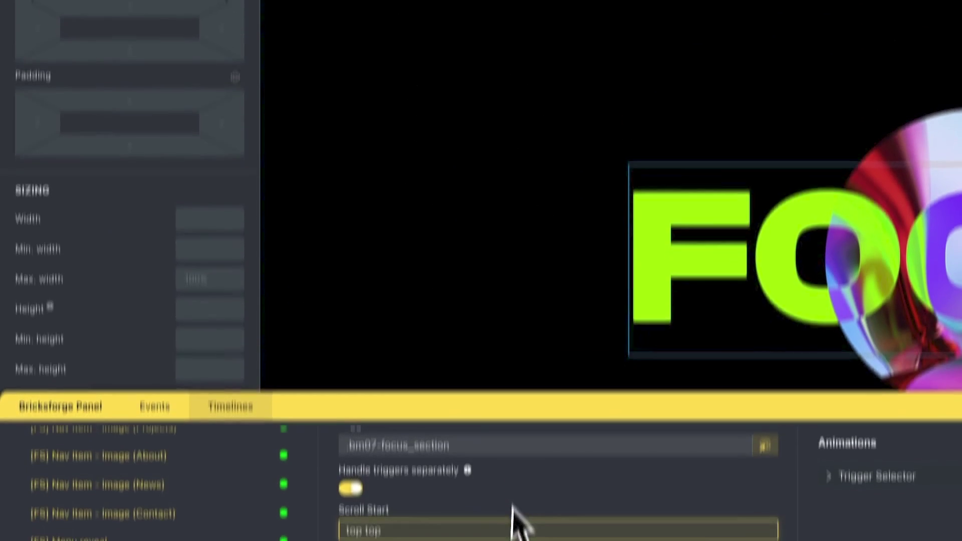
scroll(506, 457, down, 3)
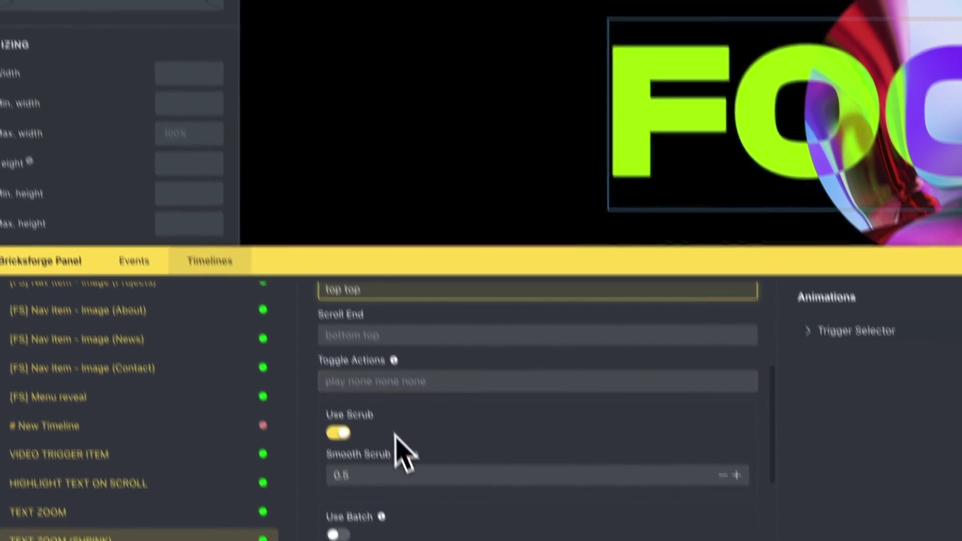
scroll(461, 346, down, 4)
scroll(488, 335, down, 3)
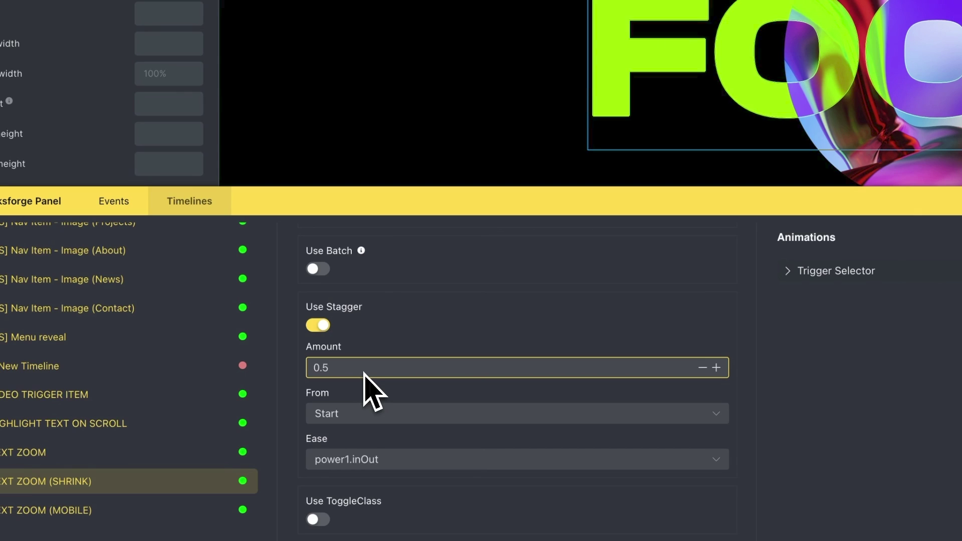
scroll(478, 403, down, 4)
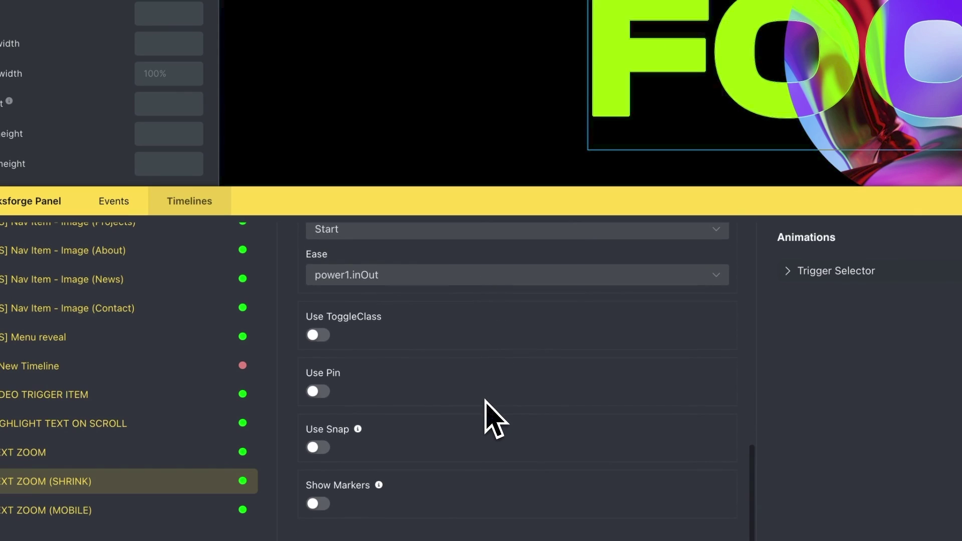
scroll(656, 421, up, 2)
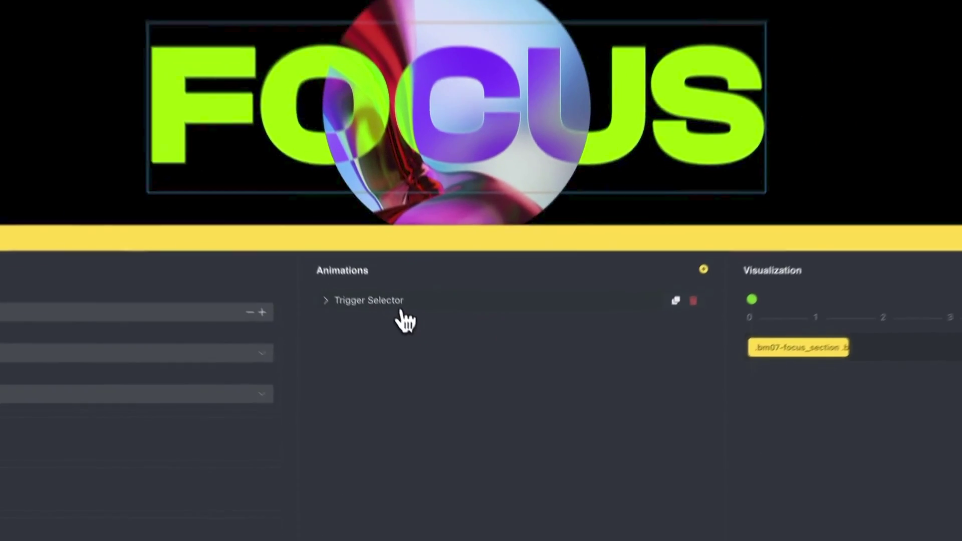
Expand the shrink animation and check its child selector .bm07-focus_text
click(577, 271)
click(421, 324)
triple_click(423, 326)
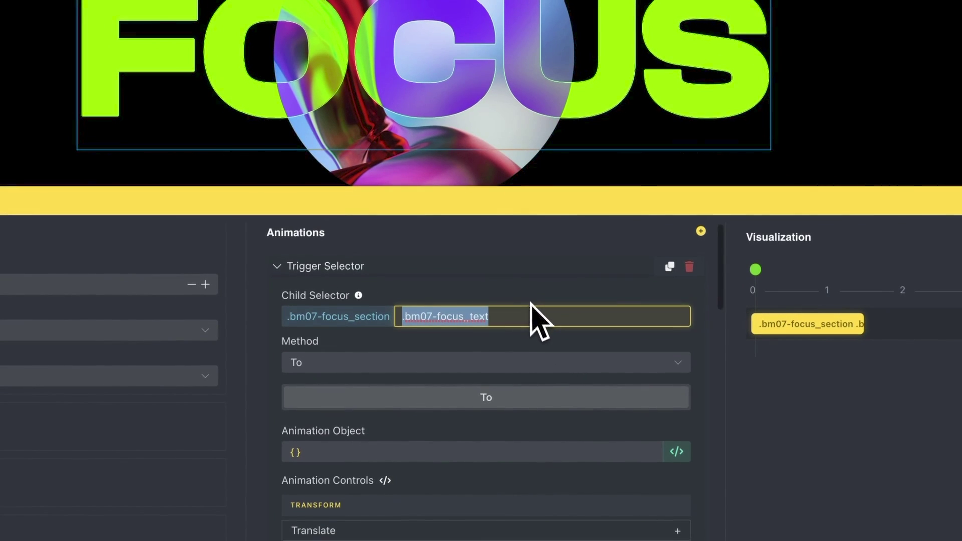
scroll(534, 318, down, 4)
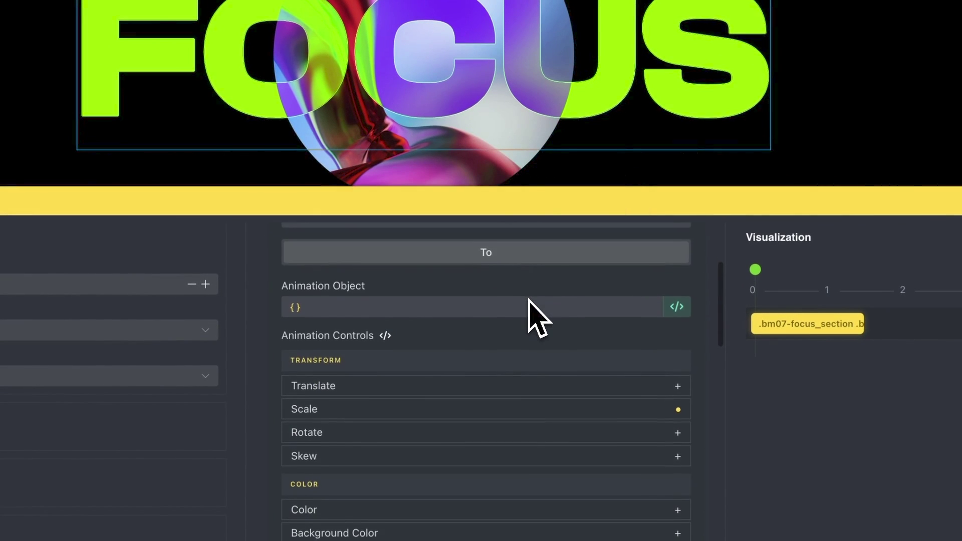
Reveal the Transform scale of 0.3 and the duration of 1
click(501, 384)
scroll(524, 371, down, 2)
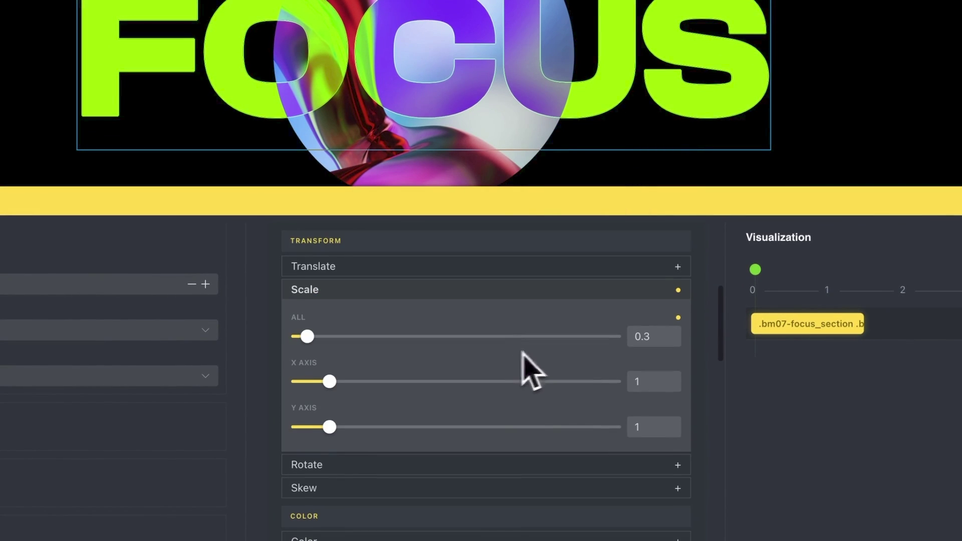
scroll(542, 361, down, 5)
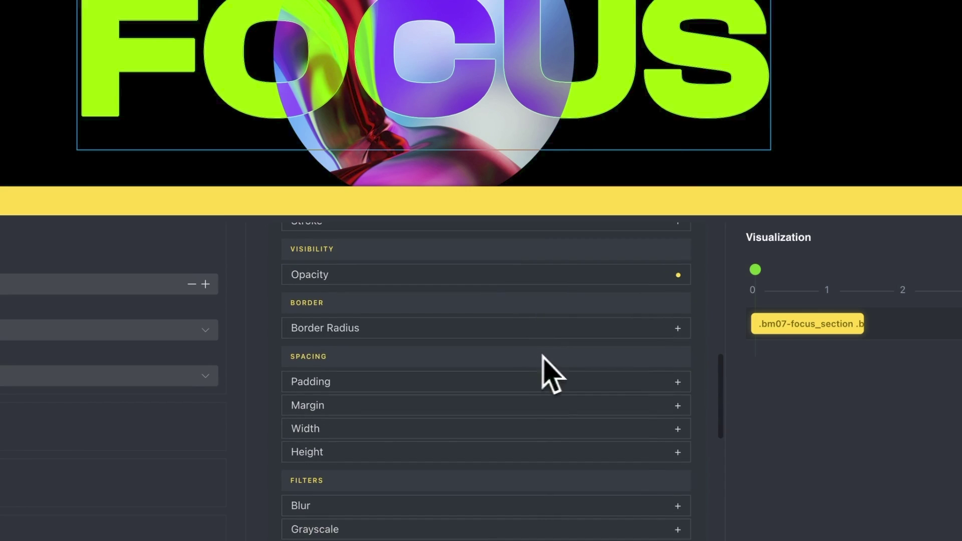
scroll(544, 379, down, 4)
scroll(536, 361, down, 5)
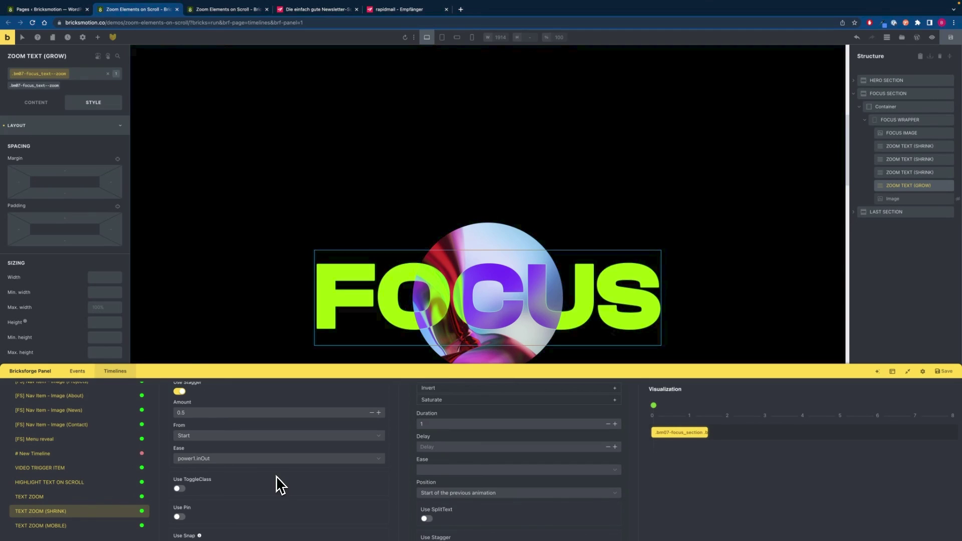
Preview at tablet portrait (990px) and inspect the FOCUS image's 3000px minimum width
click(443, 39)
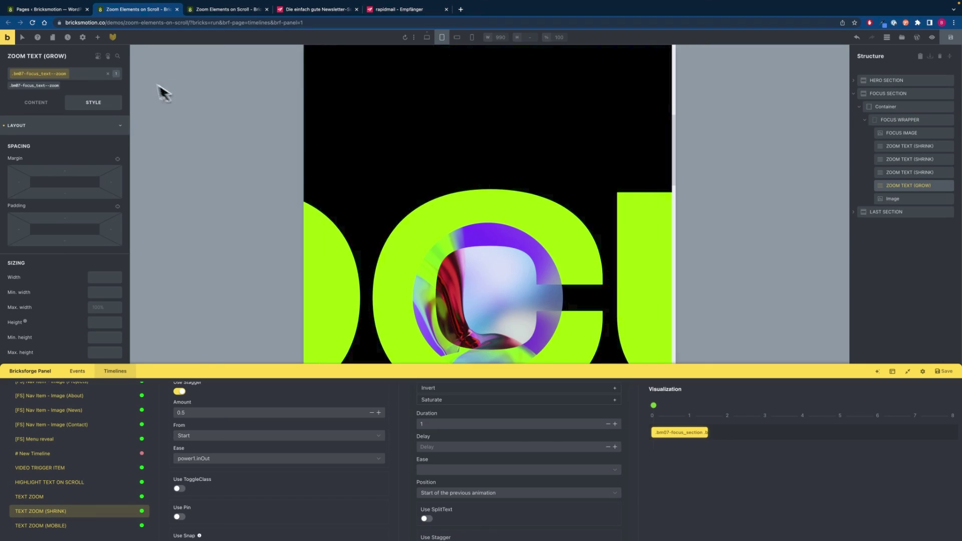
click(894, 199)
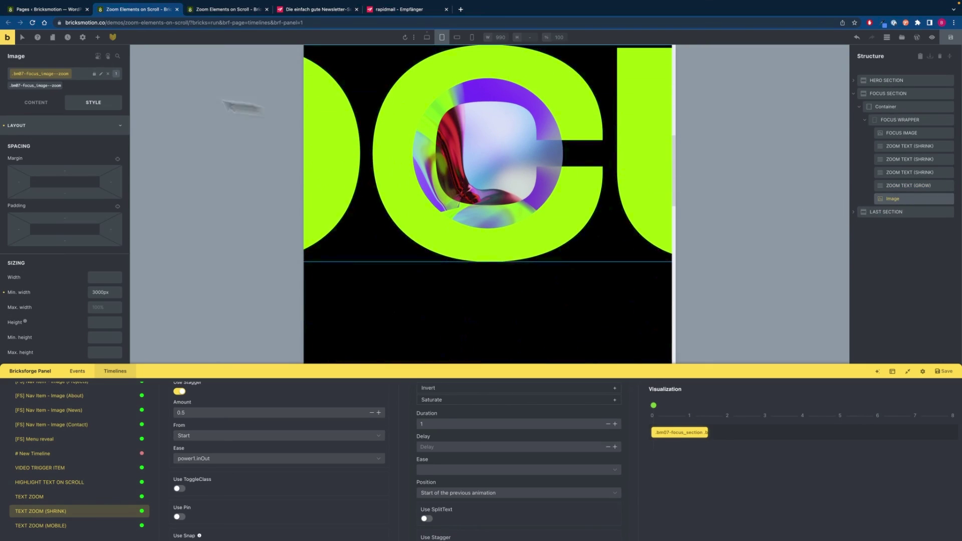
click(26, 113)
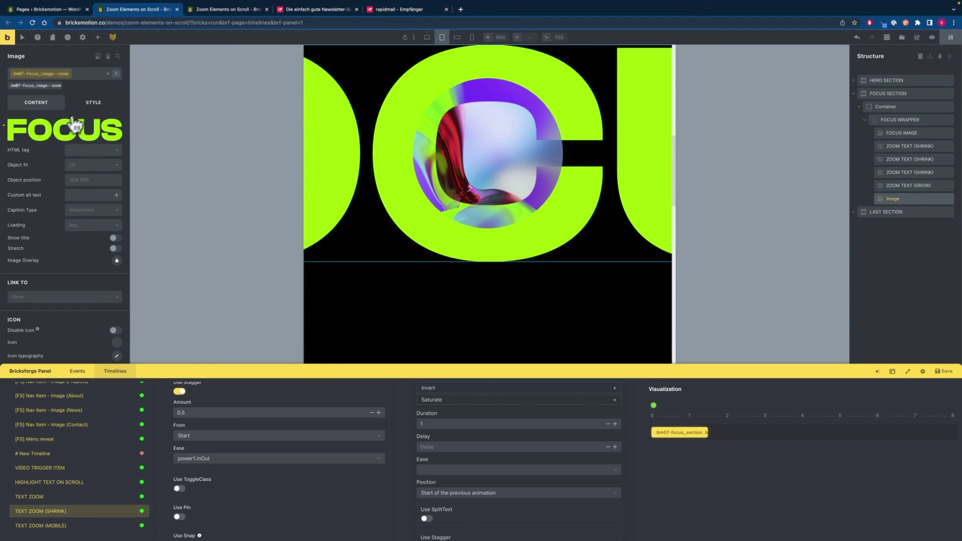
click(92, 111)
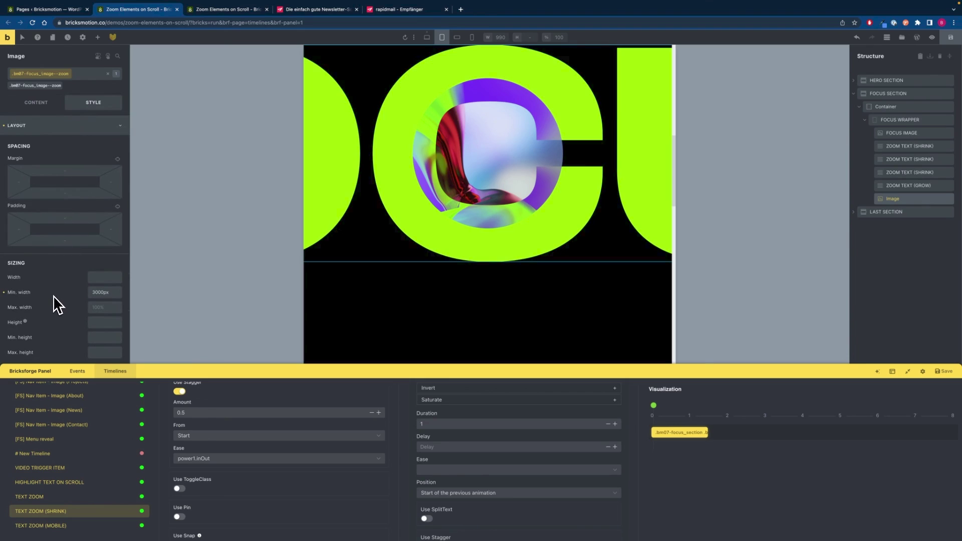
drag(107, 291, 93, 290)
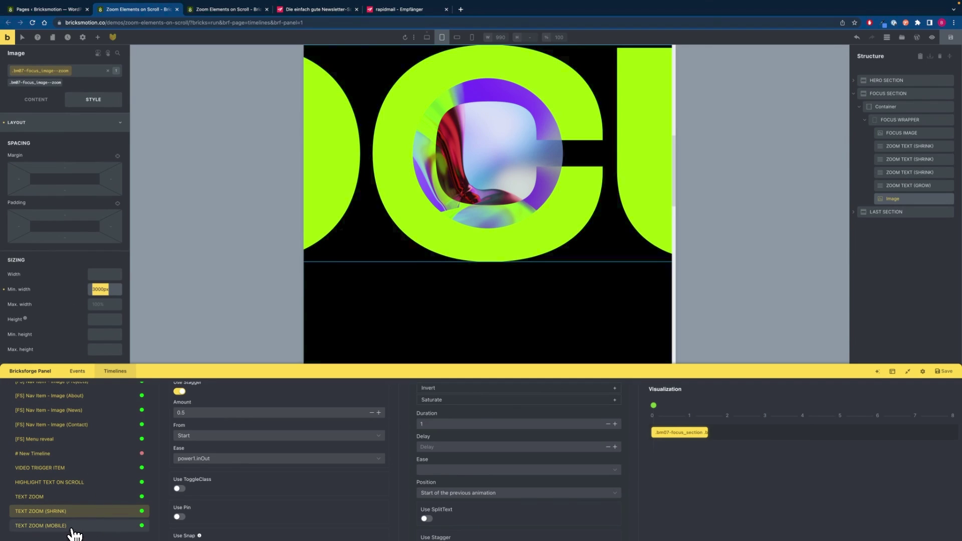
click(44, 532)
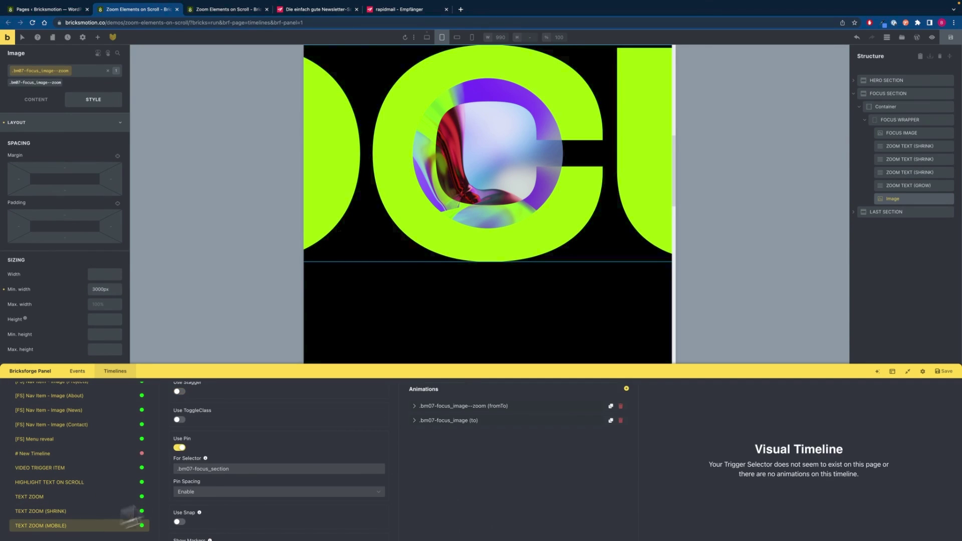
scroll(264, 453, up, 5)
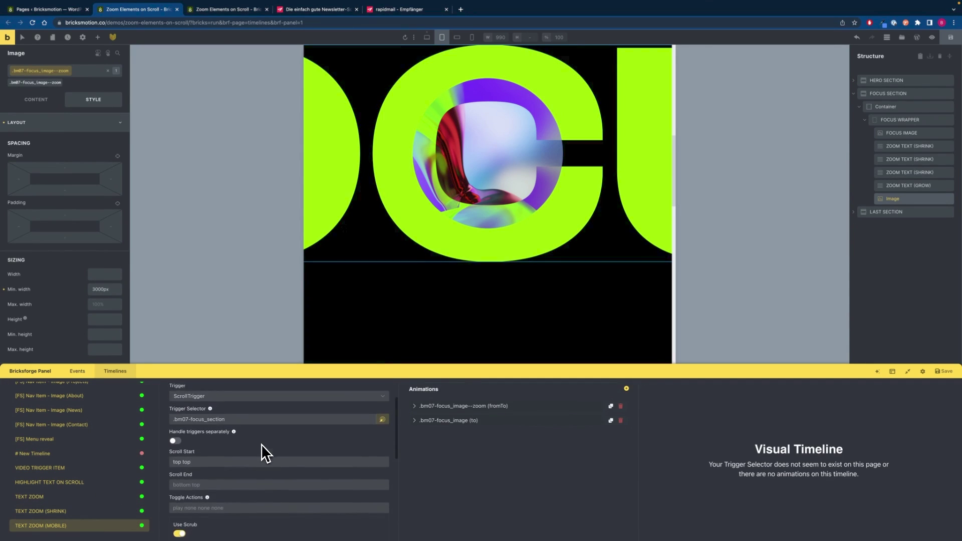
scroll(264, 453, up, 2)
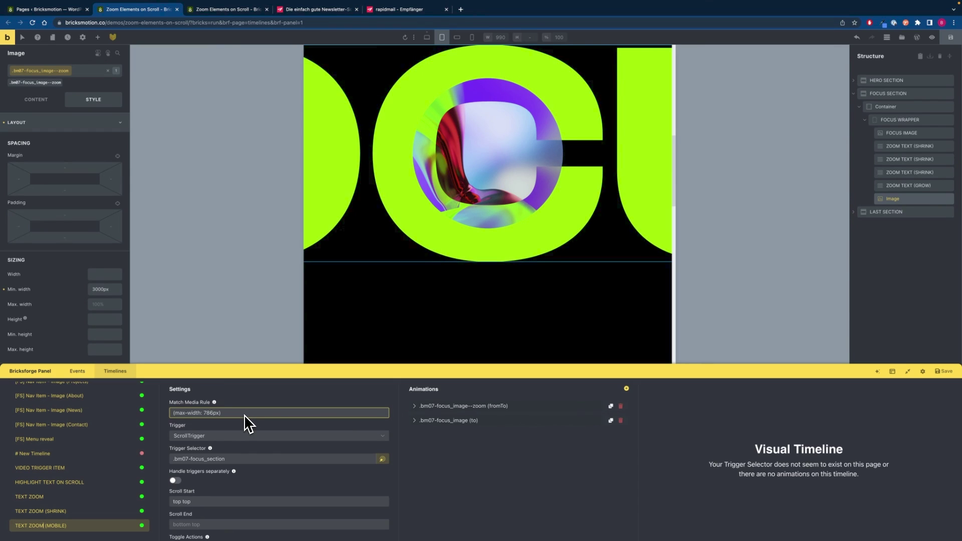
mouse_move(253, 475)
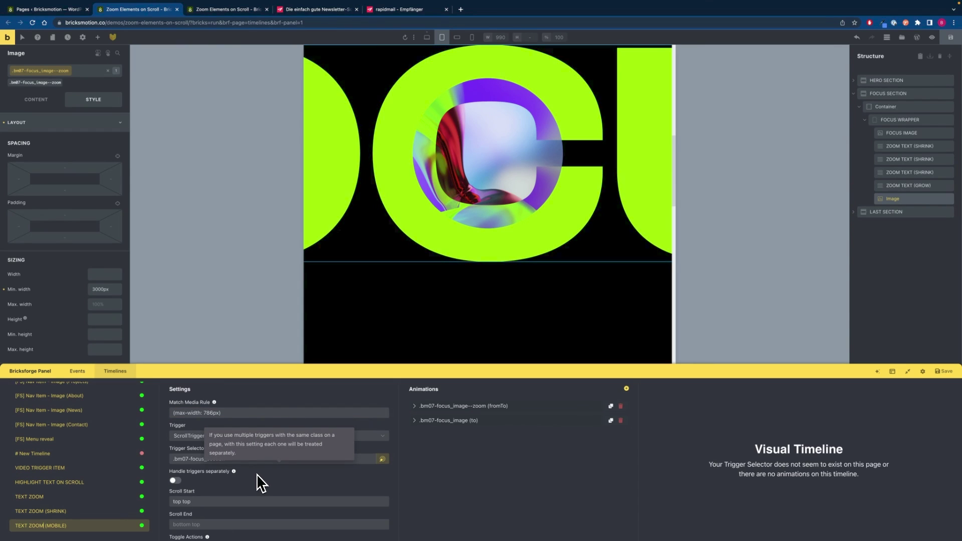
triple_click(192, 459)
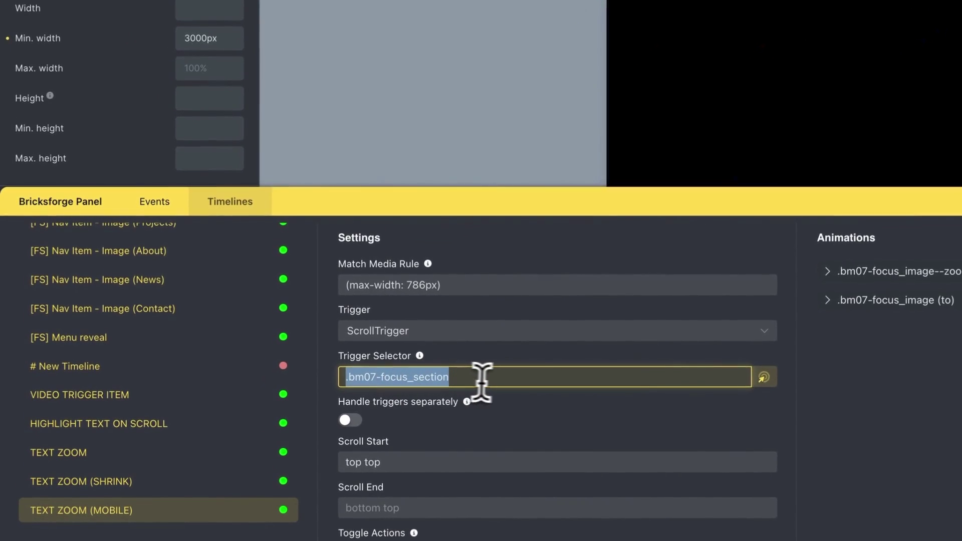
scroll(500, 371, down, 2)
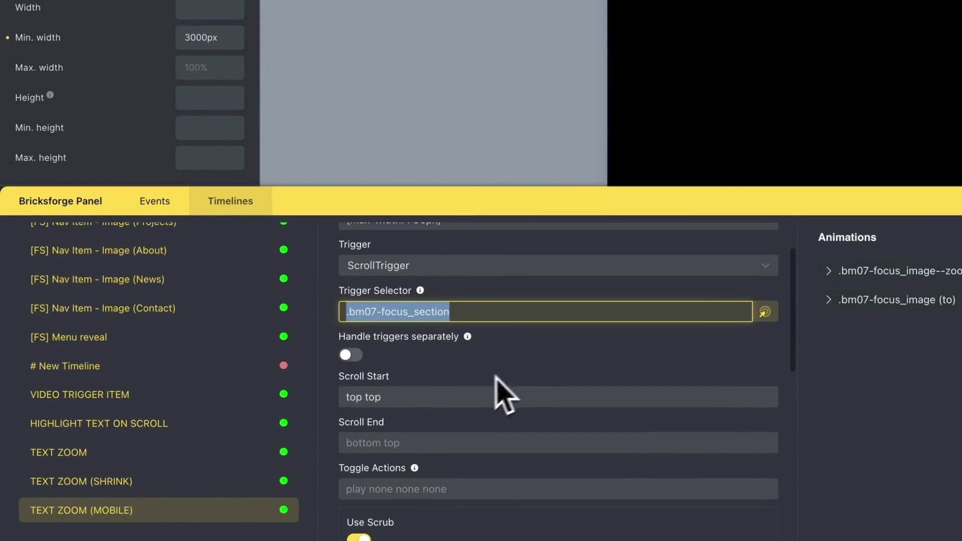
click(436, 393)
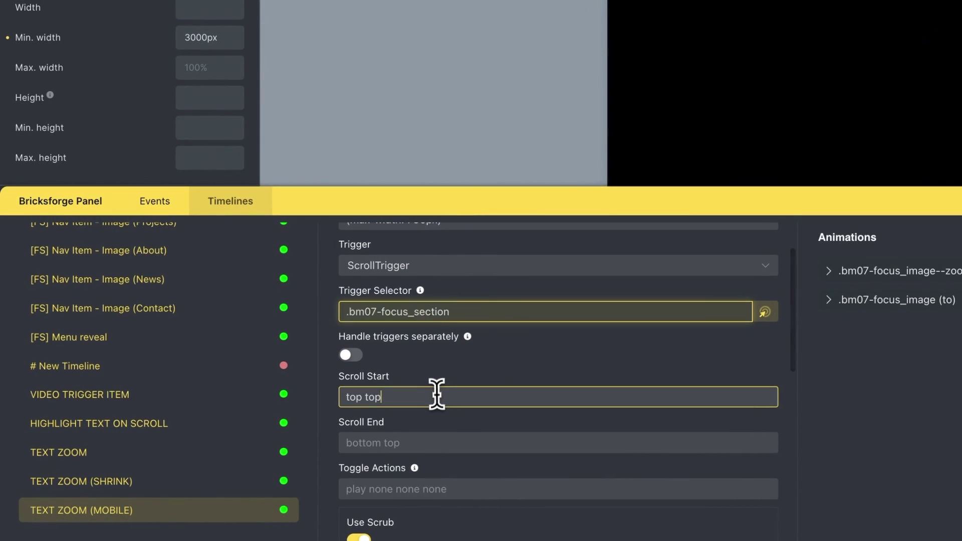
scroll(486, 399, down, 2)
scroll(421, 430, down, 5)
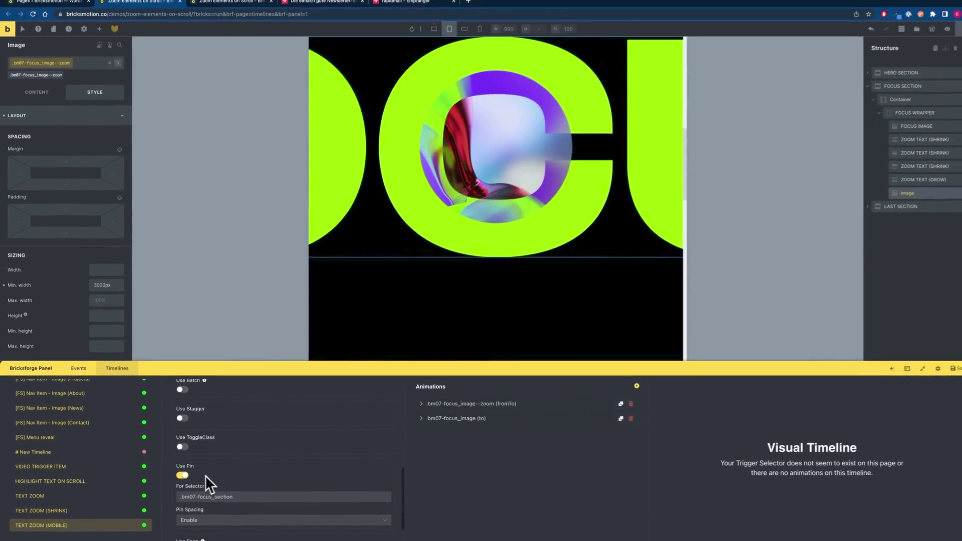
scroll(217, 480, down, 1)
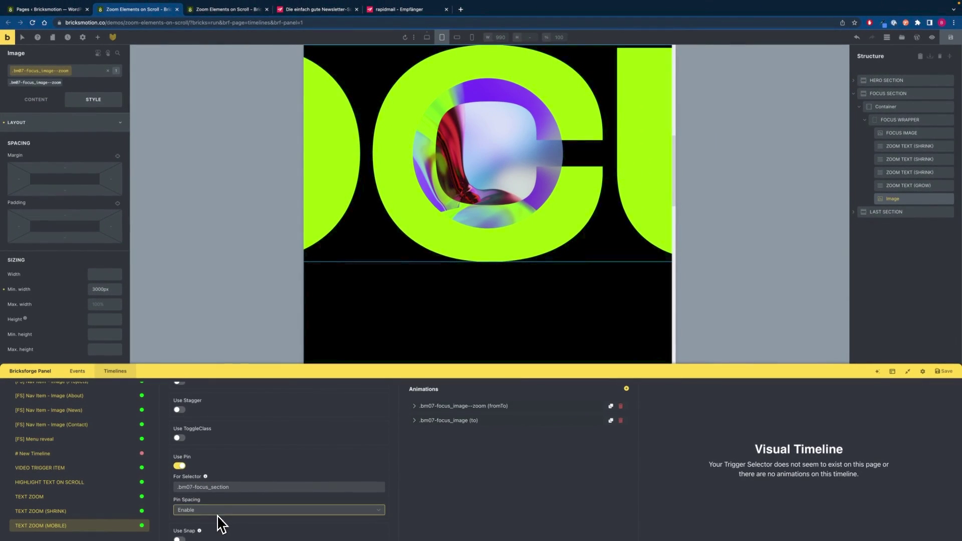
click(441, 407)
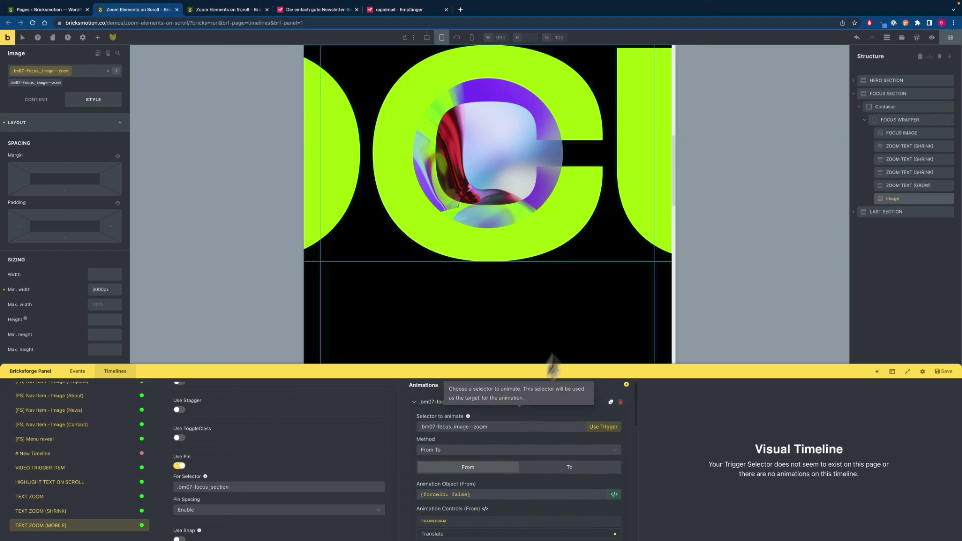
scroll(525, 404, down, 1)
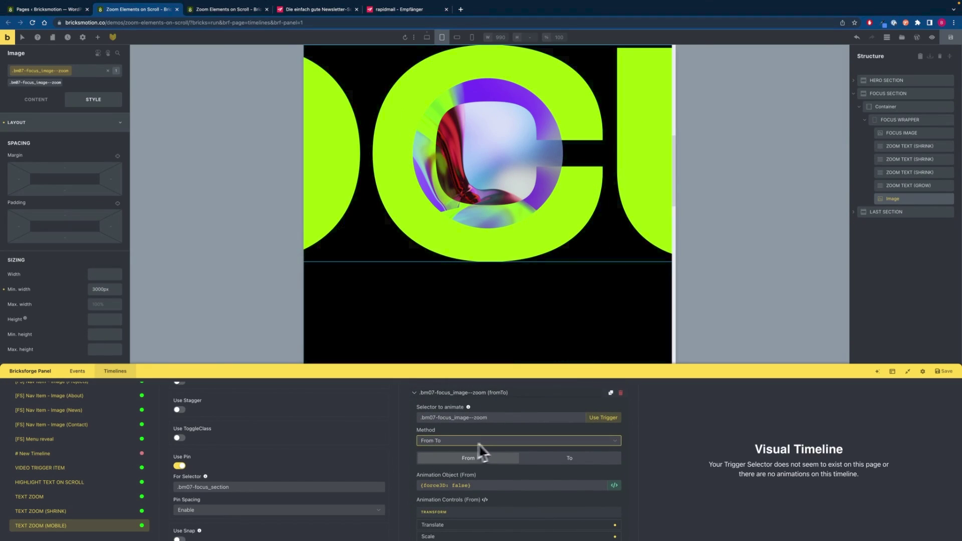
scroll(496, 442, down, 3)
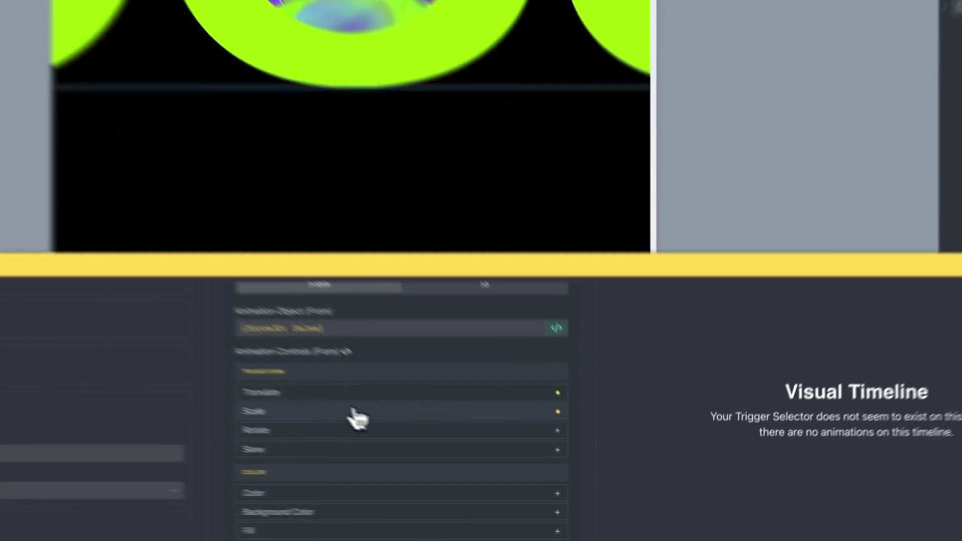
click(353, 412)
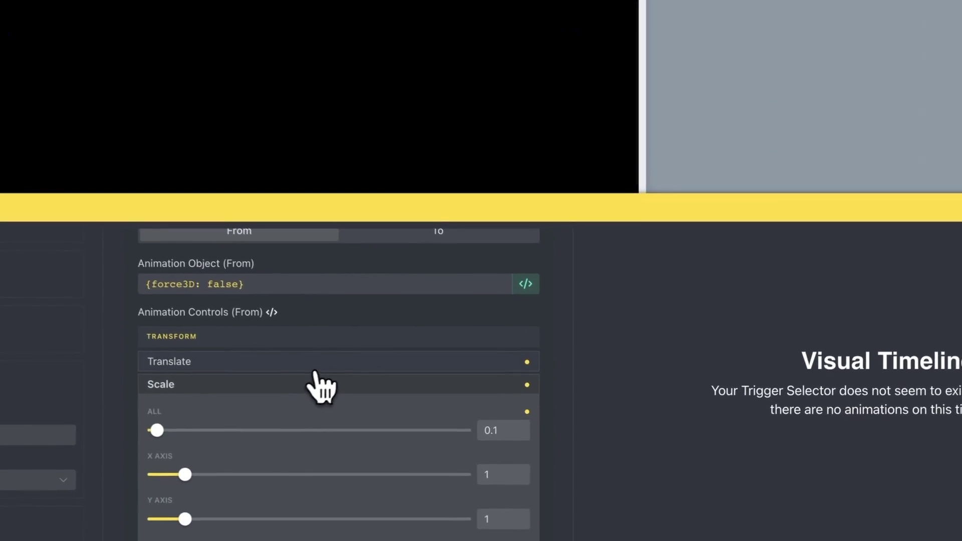
click(539, 446)
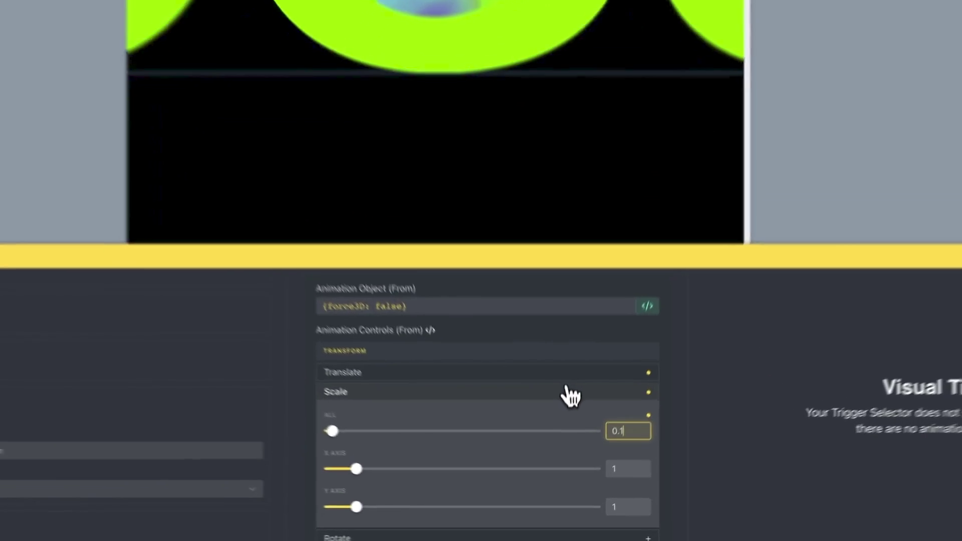
click(567, 452)
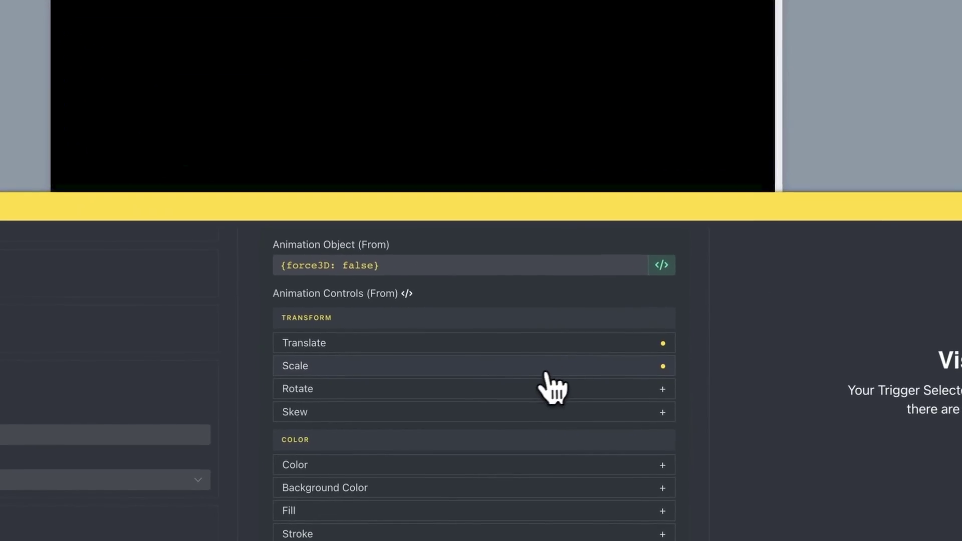
scroll(554, 460, up, 1)
click(570, 279)
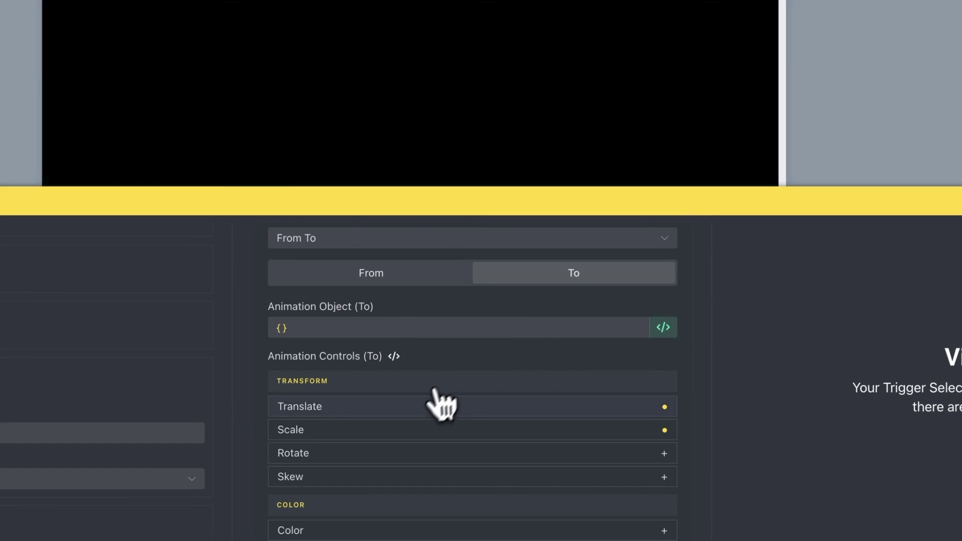
click(526, 431)
click(559, 431)
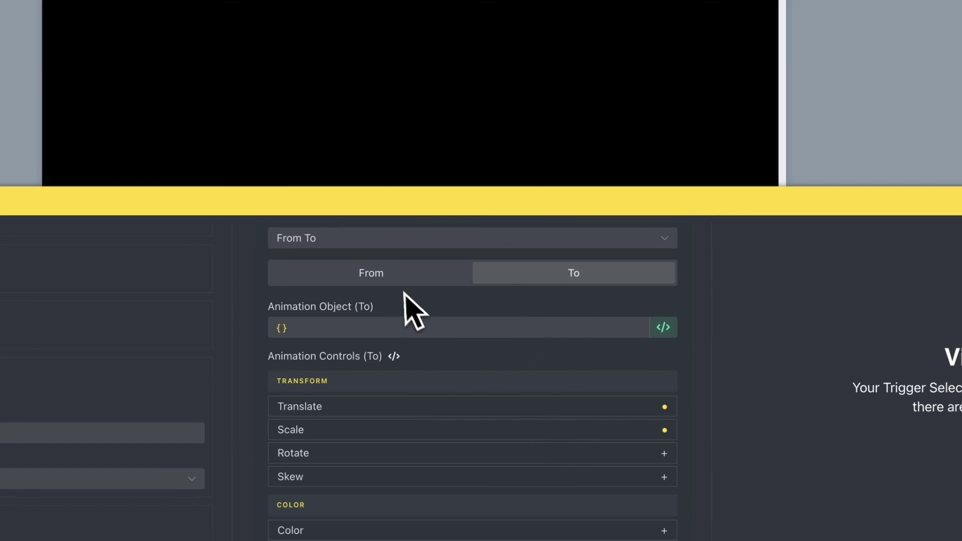
click(401, 276)
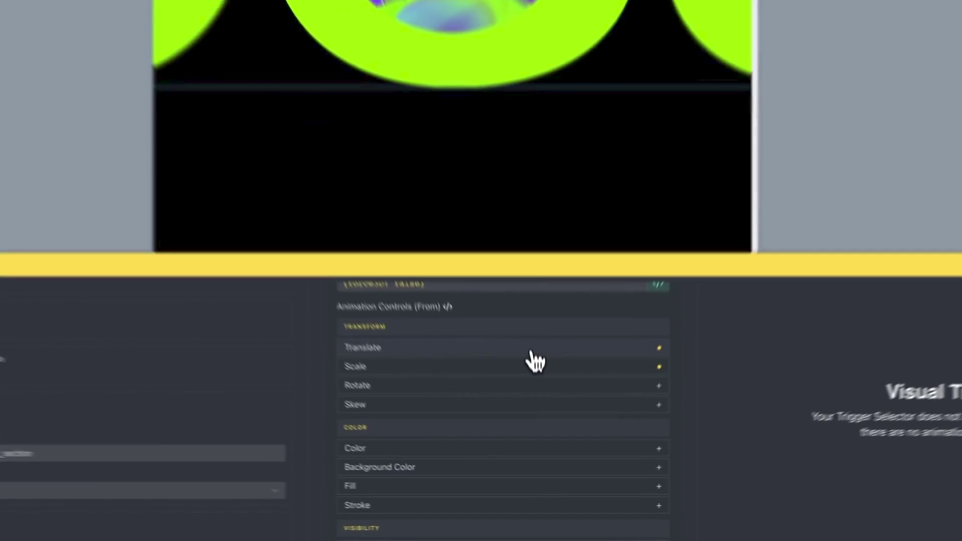
click(536, 424)
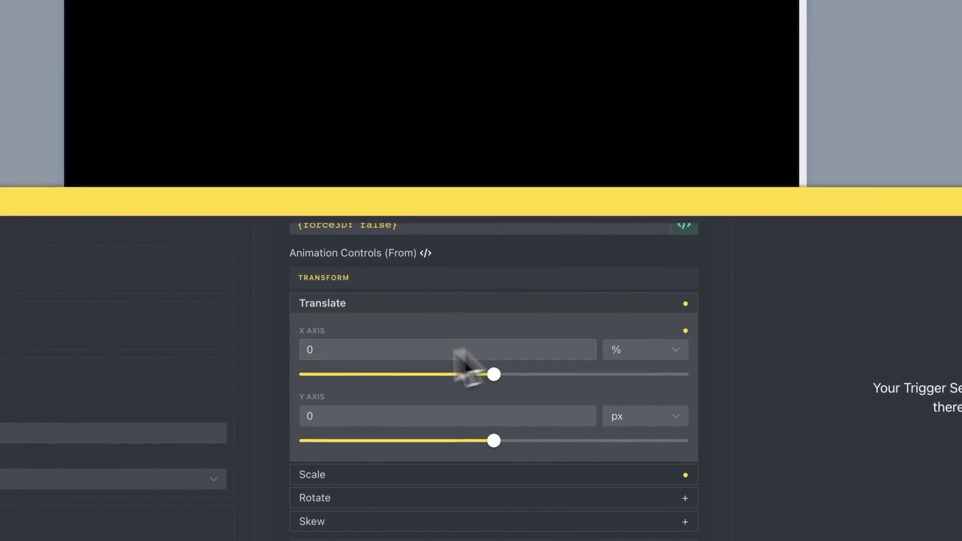
click(445, 311)
scroll(451, 321, up, 3)
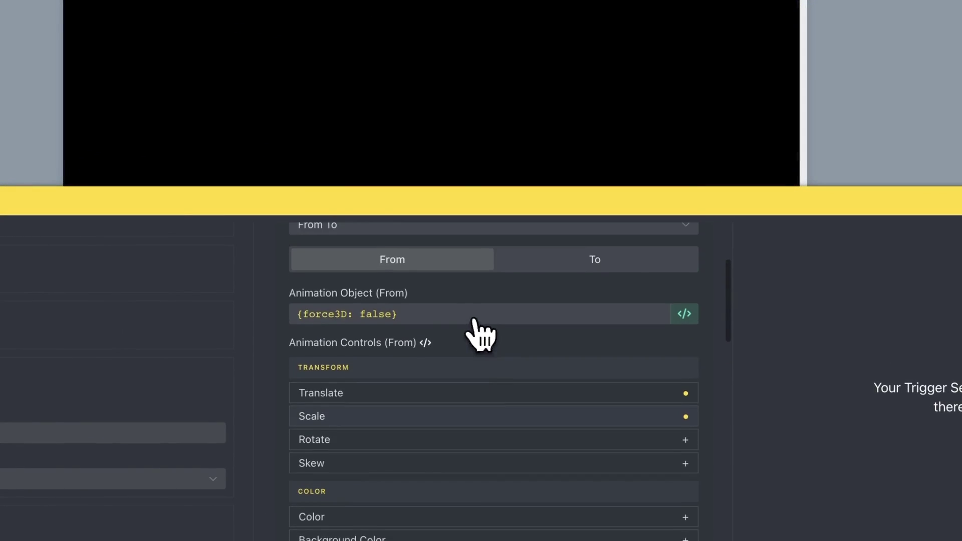
scroll(554, 296, down, 1)
click(556, 245)
click(491, 377)
scroll(537, 369, down, 1)
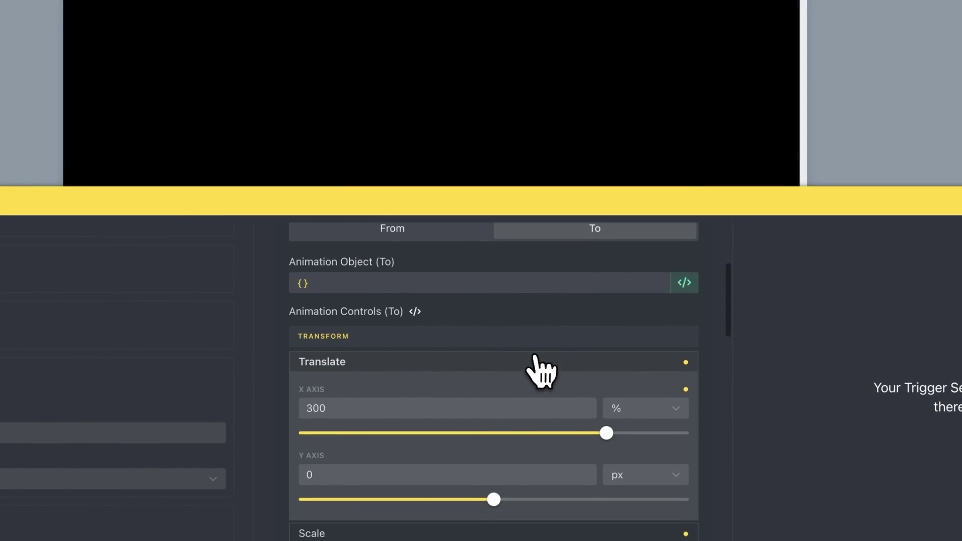
click(525, 342)
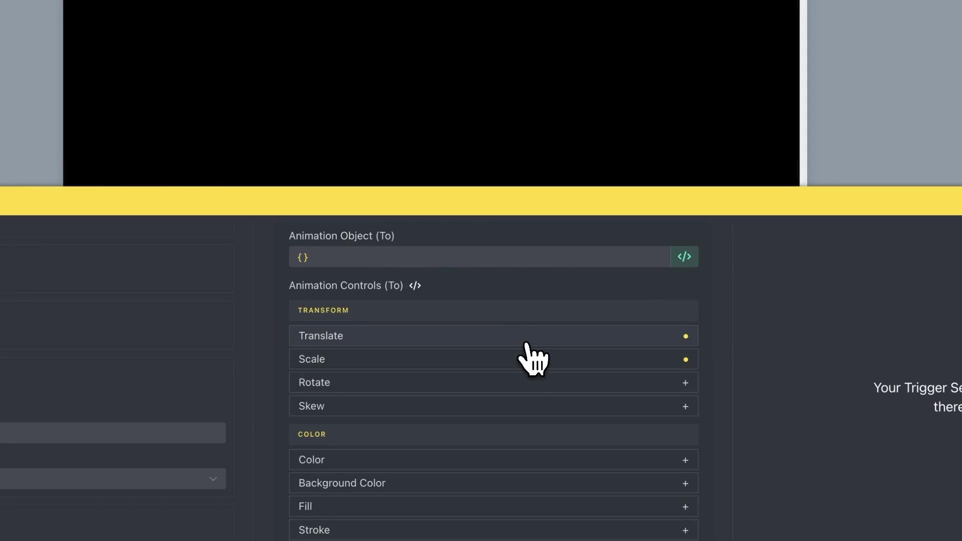
scroll(527, 344, down, 10)
scroll(527, 344, up, 10)
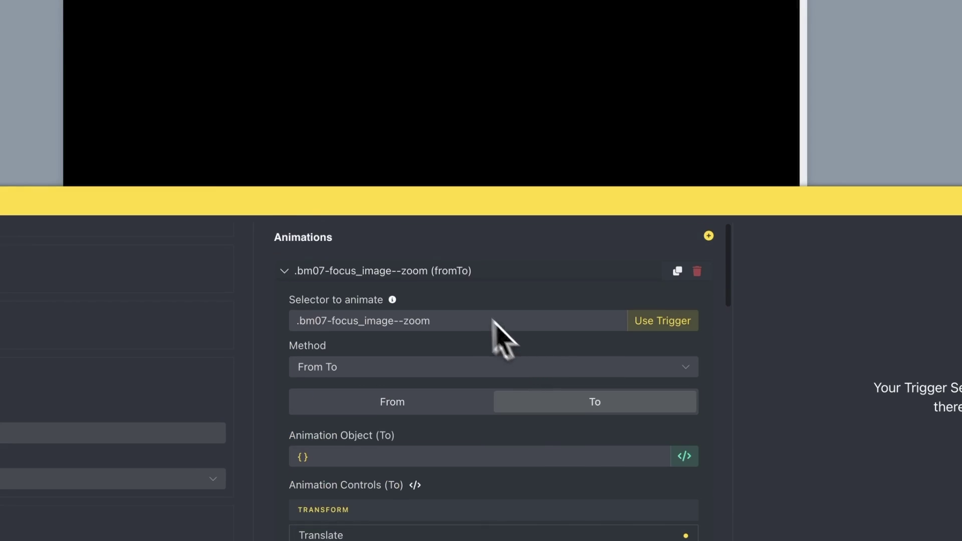
click(451, 277)
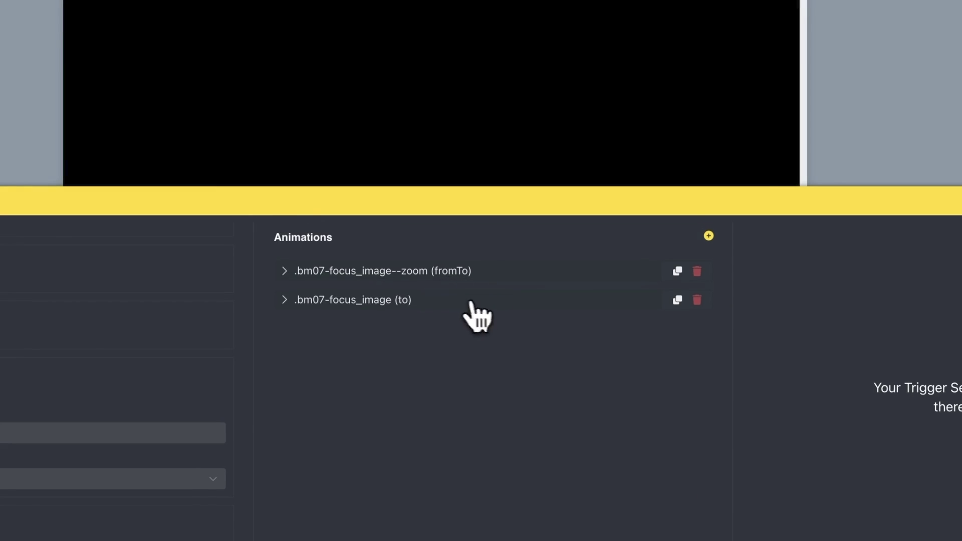
click(464, 299)
scroll(600, 311, down, 7)
scroll(551, 446, down, 8)
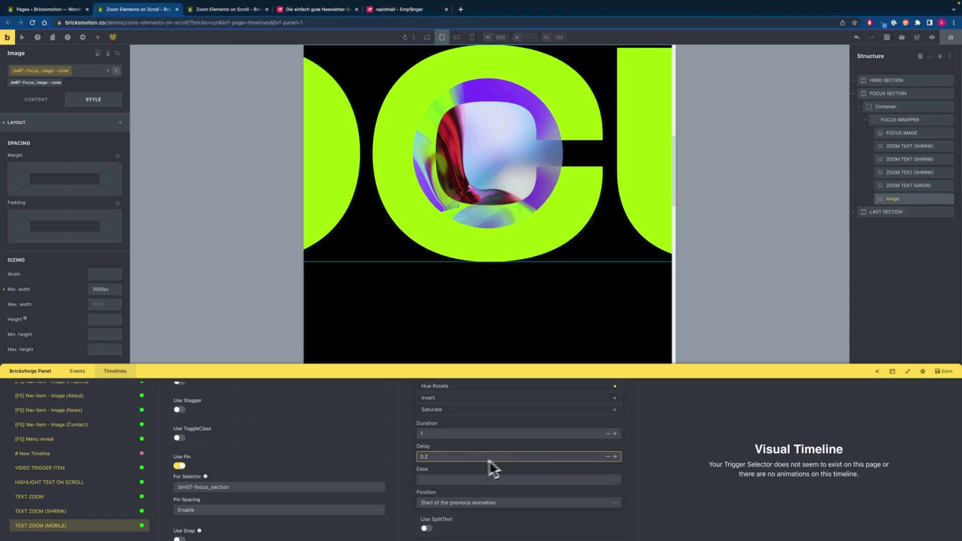
scroll(501, 451, up, 15)
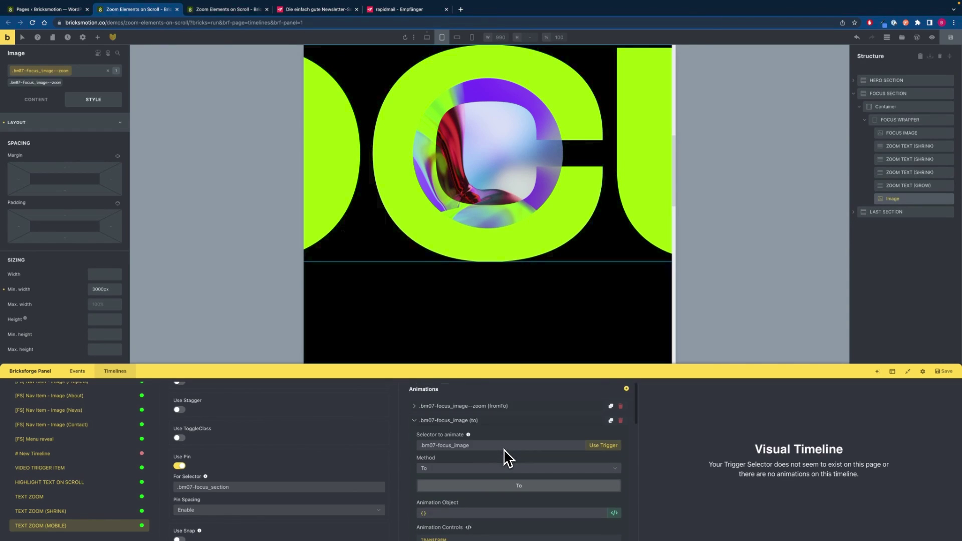
click(480, 422)
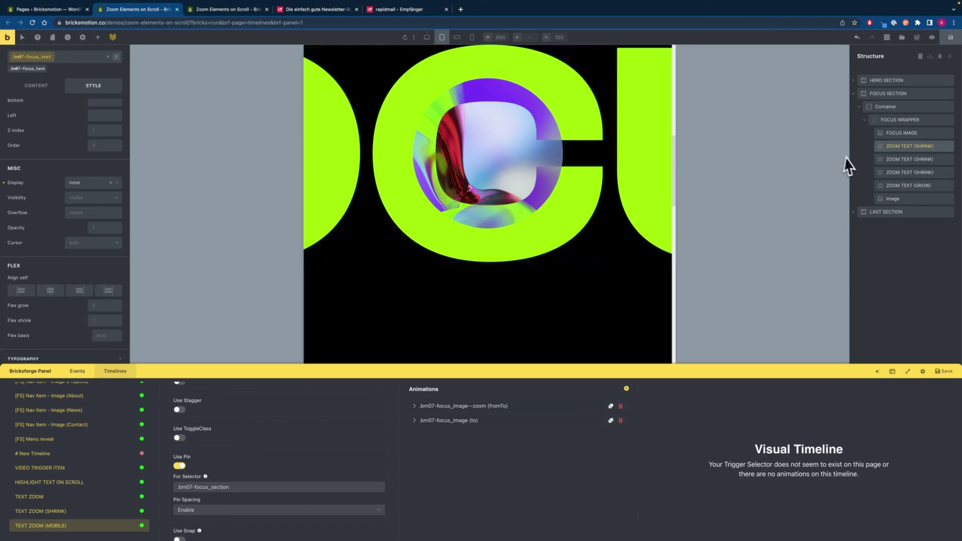
click(898, 201)
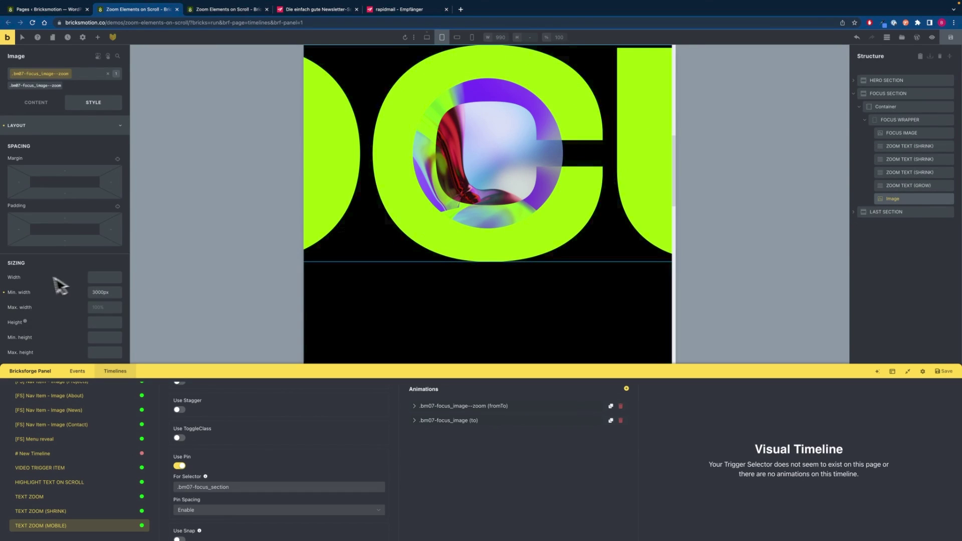
scroll(39, 281, down, 5)
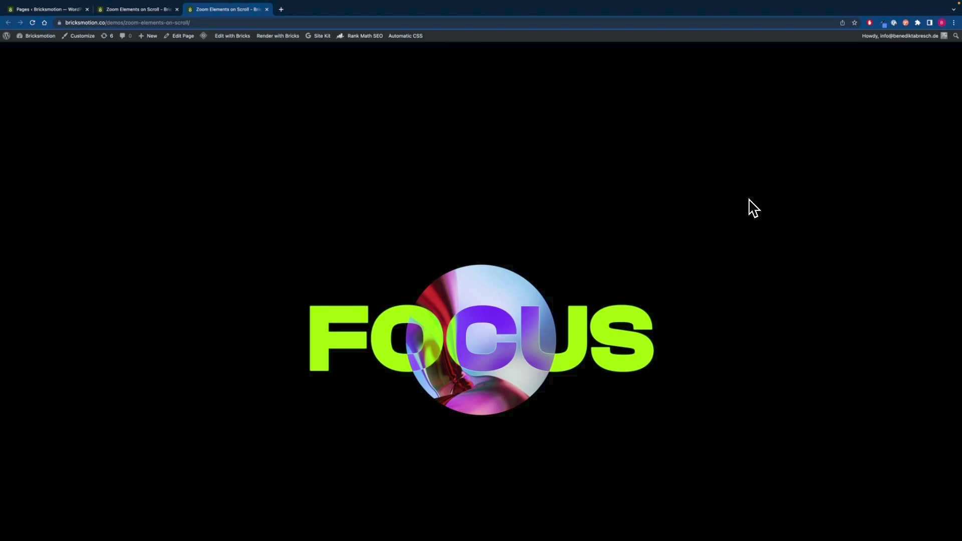